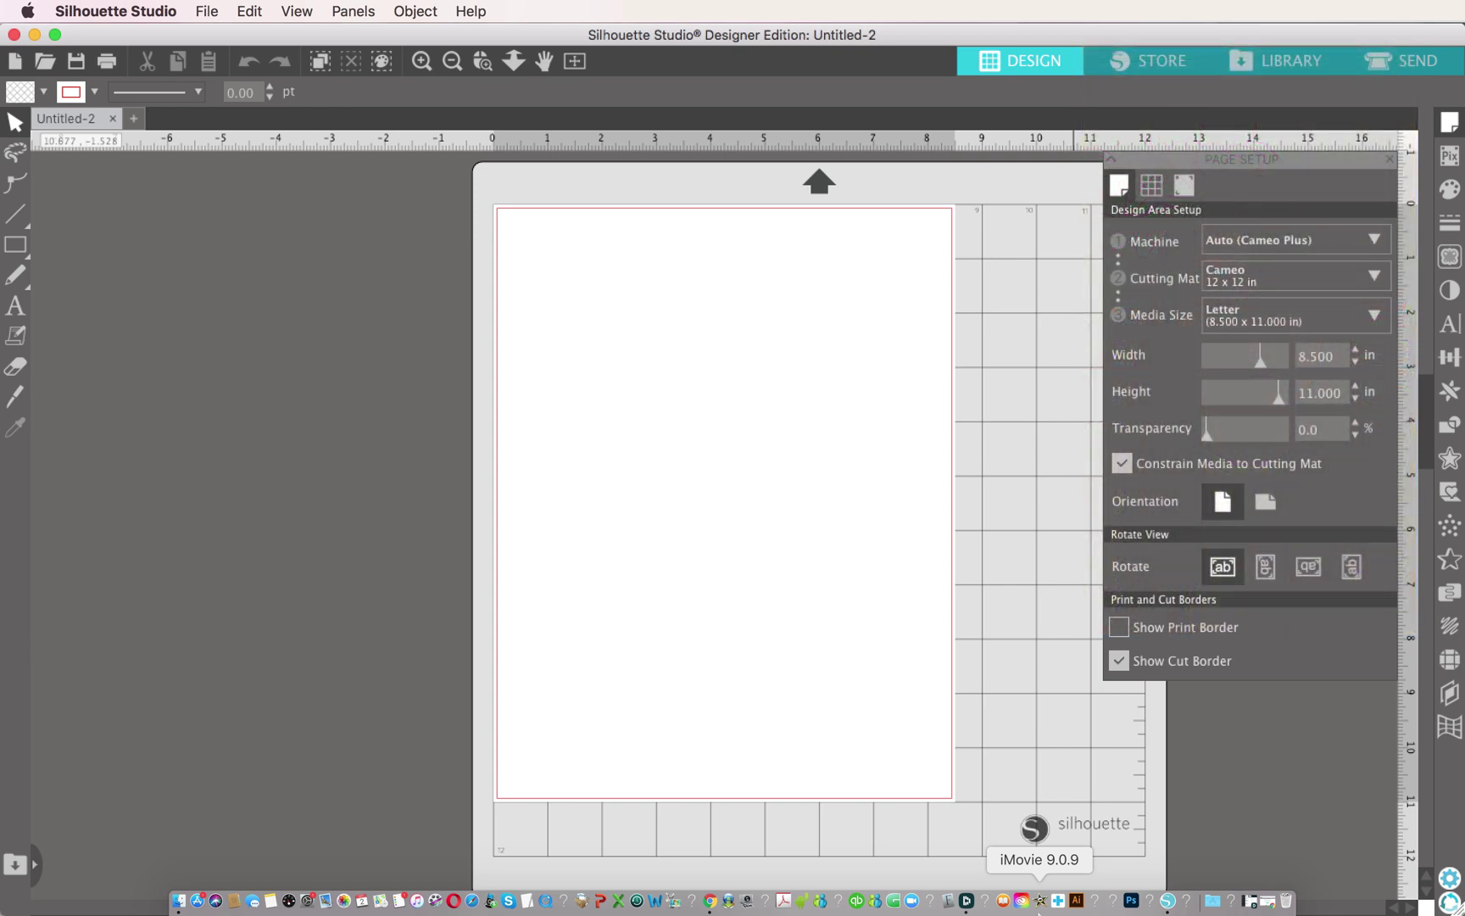
Choose the CG Quirky Girl Dingbats font from the Library's Fonts folder for typing.
{"action": "left_click", "coordinate": [1296, 60]}
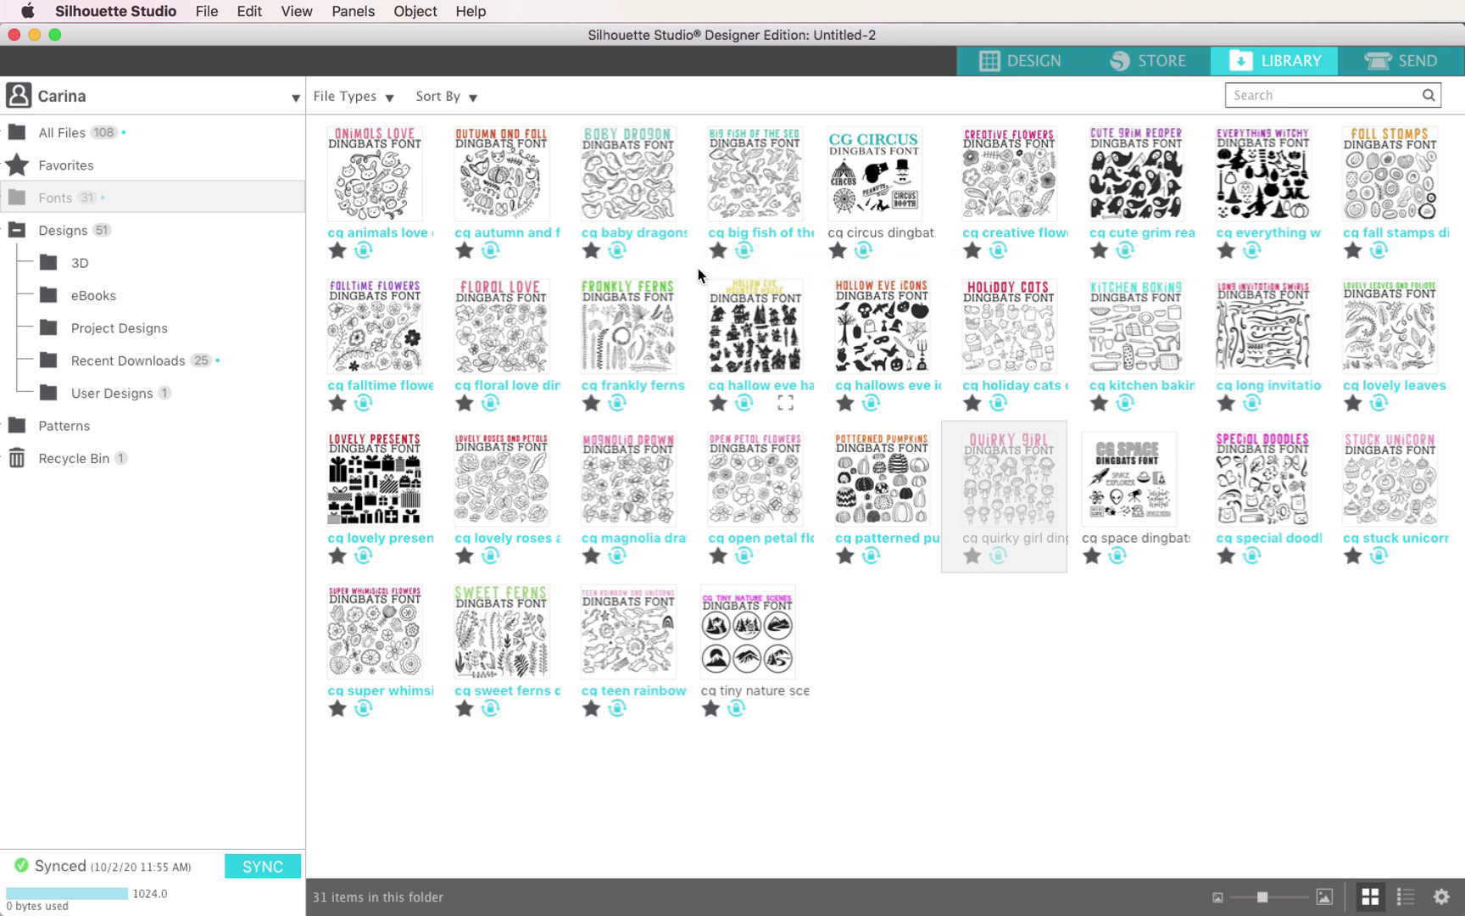
{"action": "double_click", "coordinate": [1012, 498]}
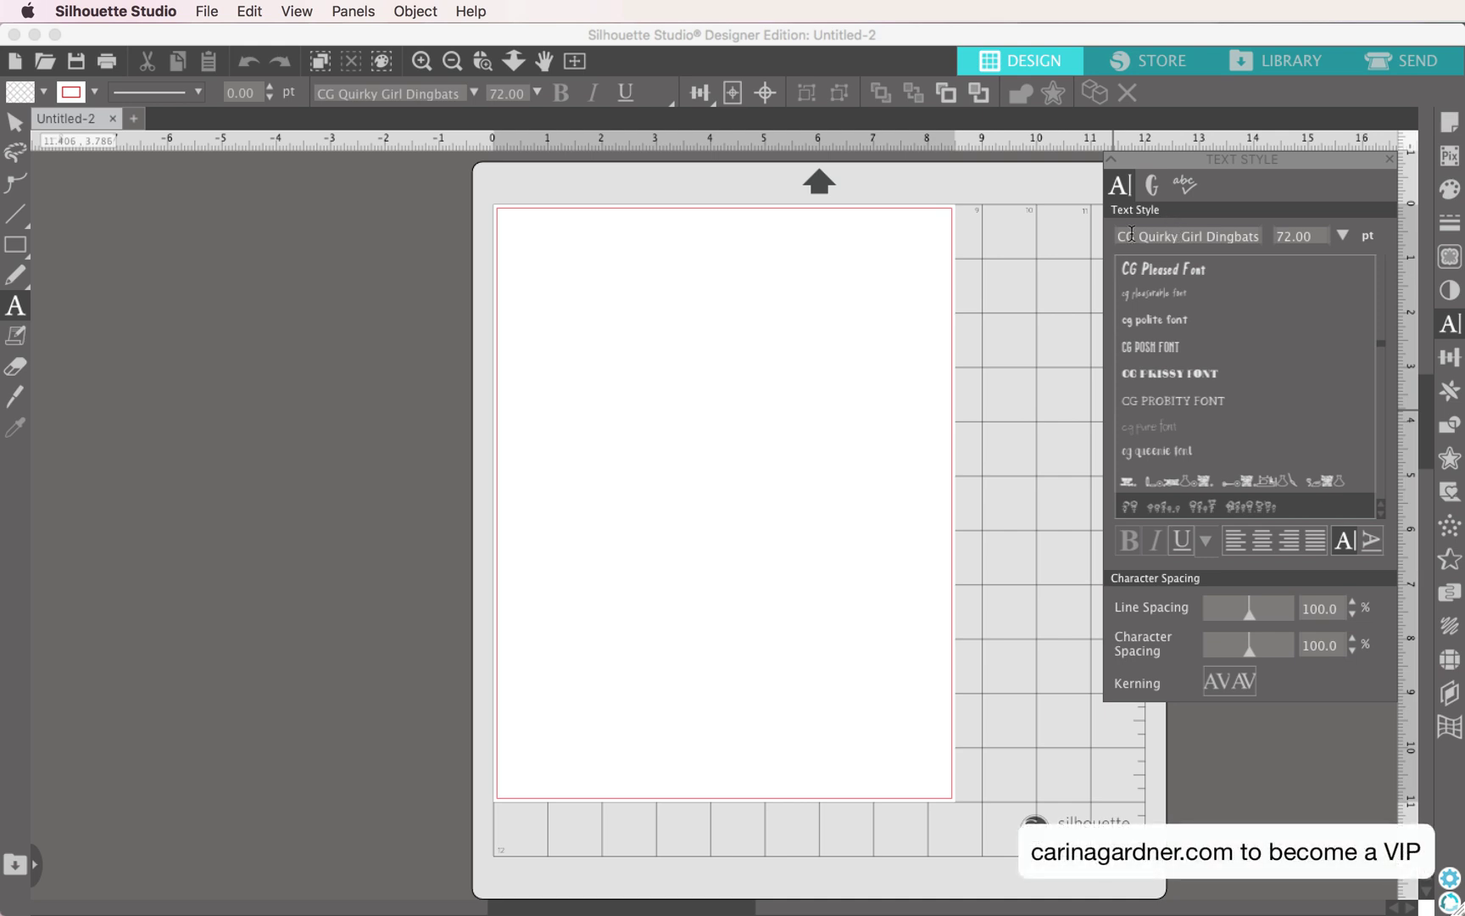
Type three girl dingbat glyphs, 'acd', in a new text box on the page.
{"action": "left_click", "coordinate": [589, 320]}
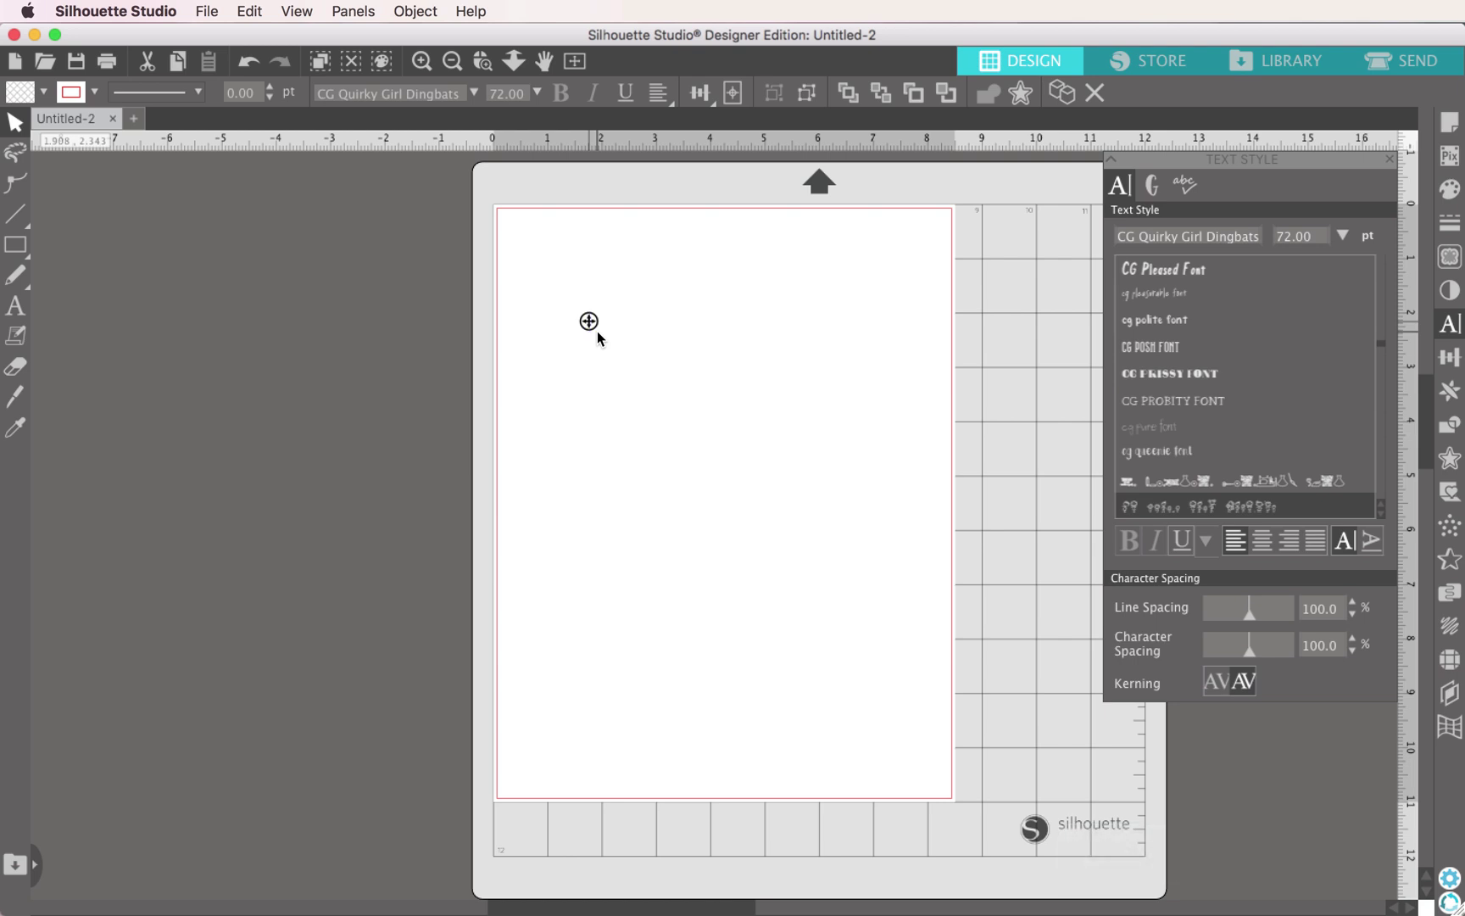
{"action": "type", "text": "ab"}
{"action": "key", "text": "BackSpace"}
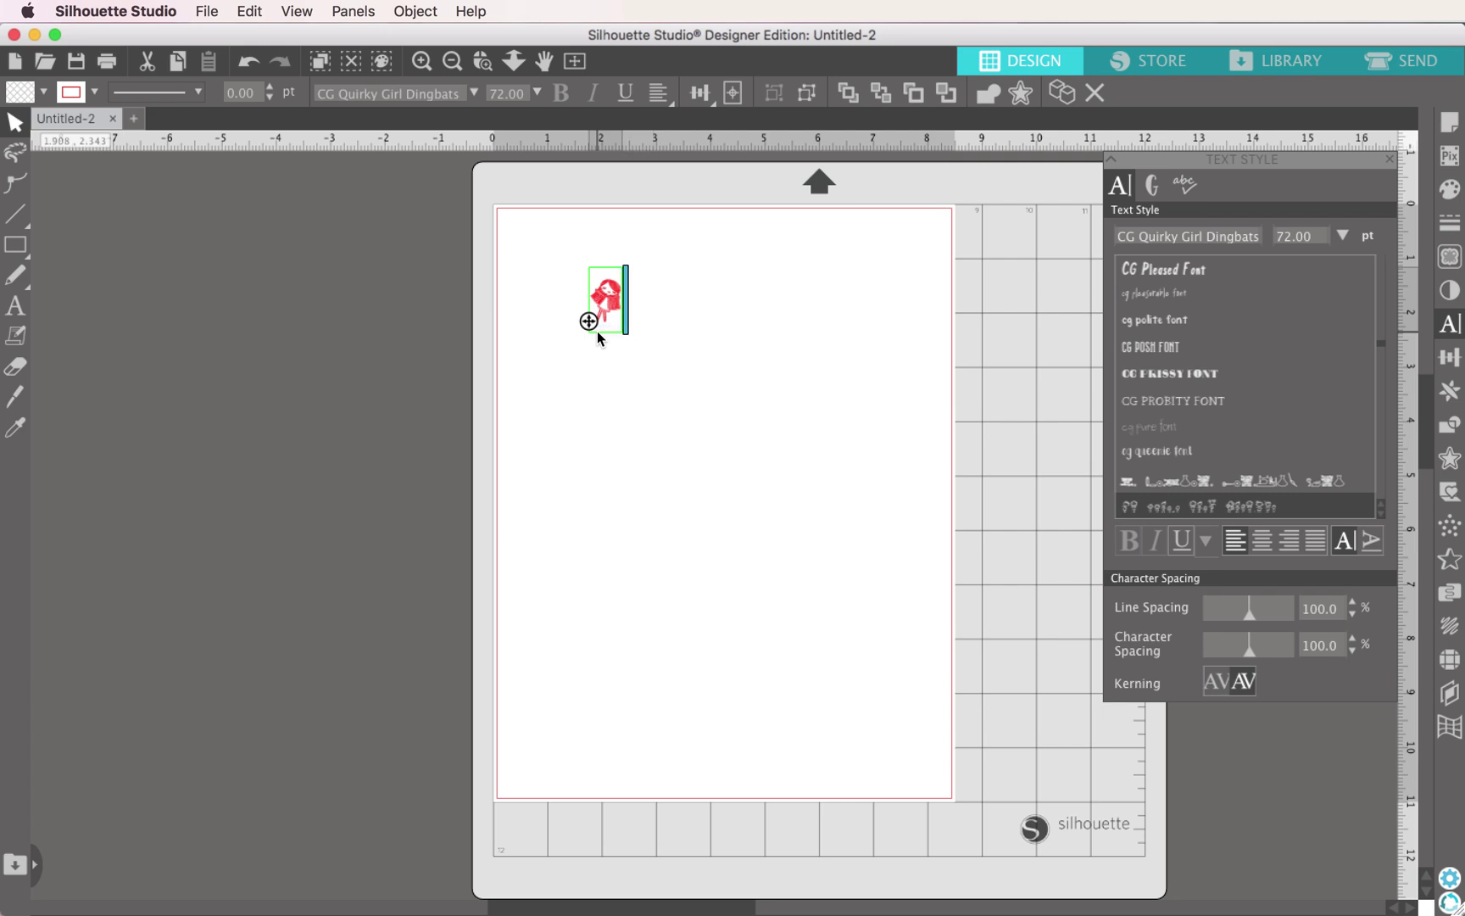
{"action": "type", "text": "."}
{"action": "key", "text": "BackSpace"}
{"action": "type", "text": "cd"}
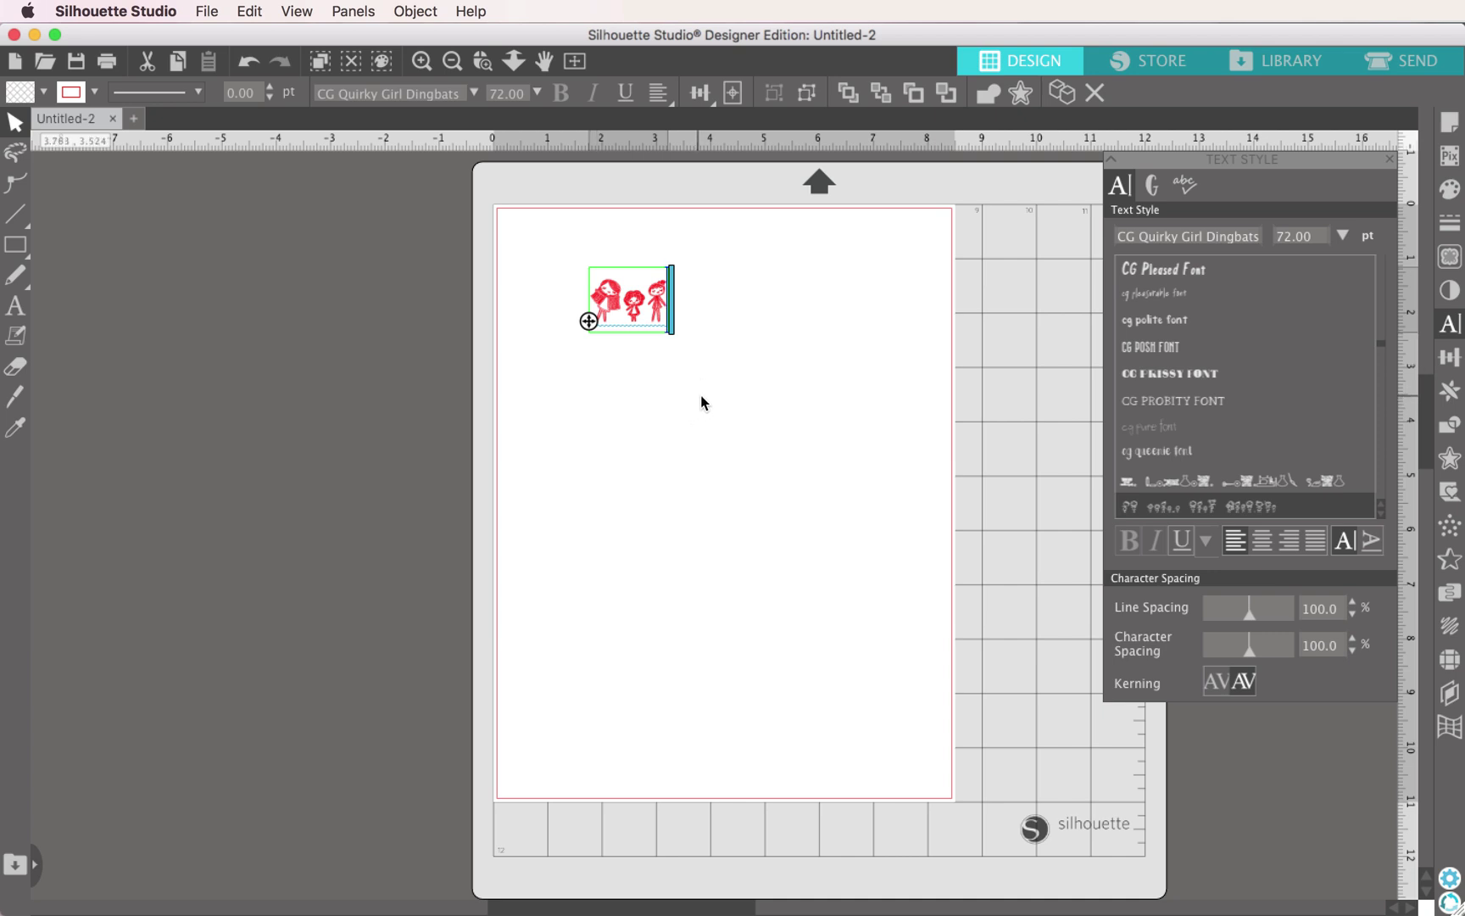
{"action": "left_click", "coordinate": [667, 354]}
Enlarge the girls text to about 7.5 inches wide and move it top-left.
{"action": "left_click", "coordinate": [649, 315]}
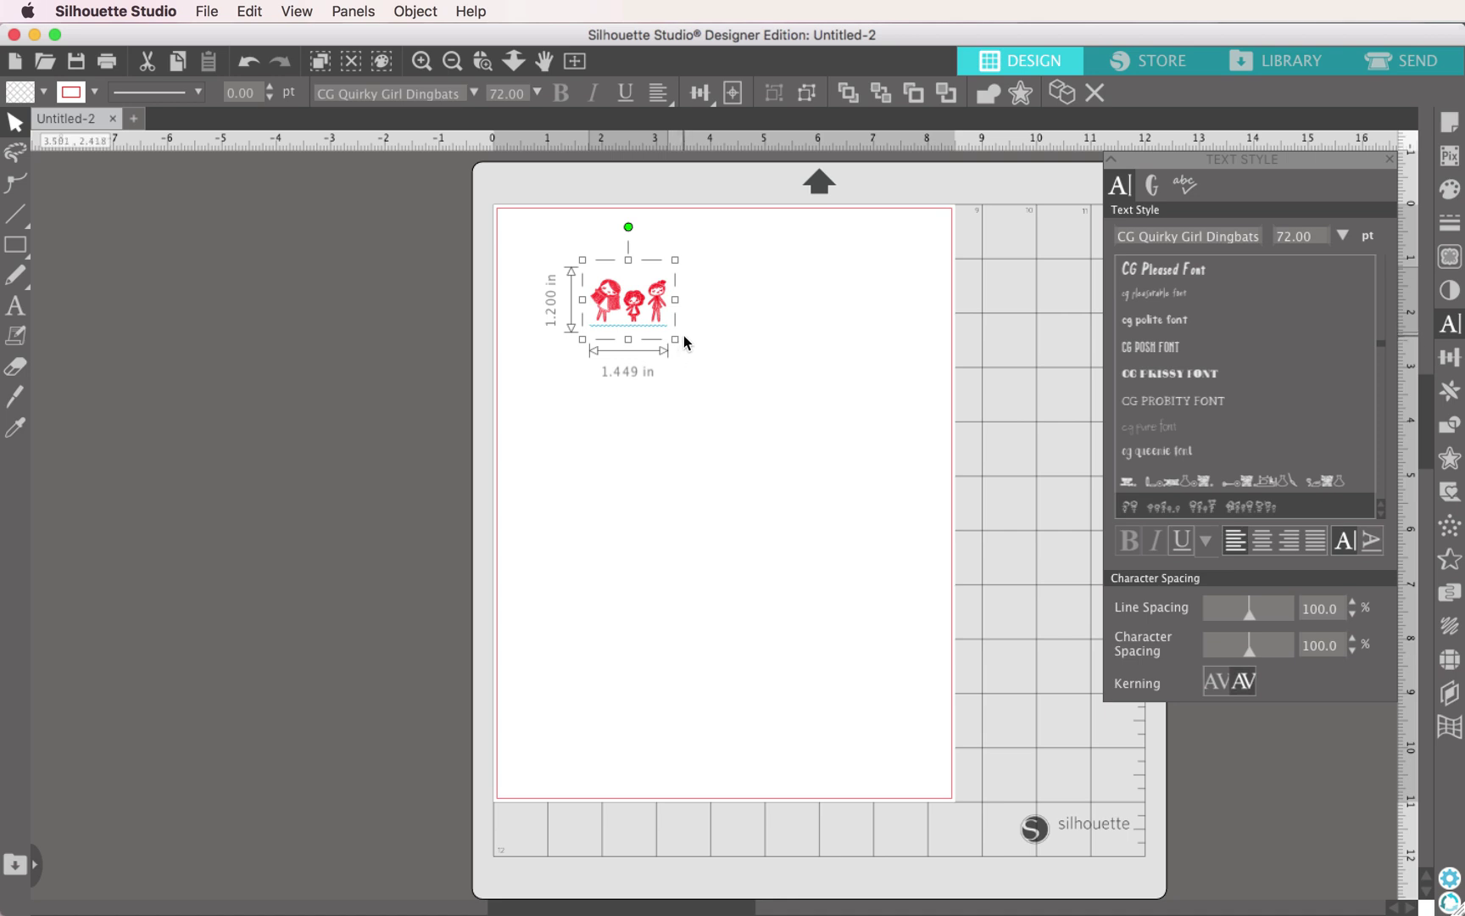
{"action": "left_click_drag", "start_coordinate": [675, 339], "coordinate": [985, 646]}
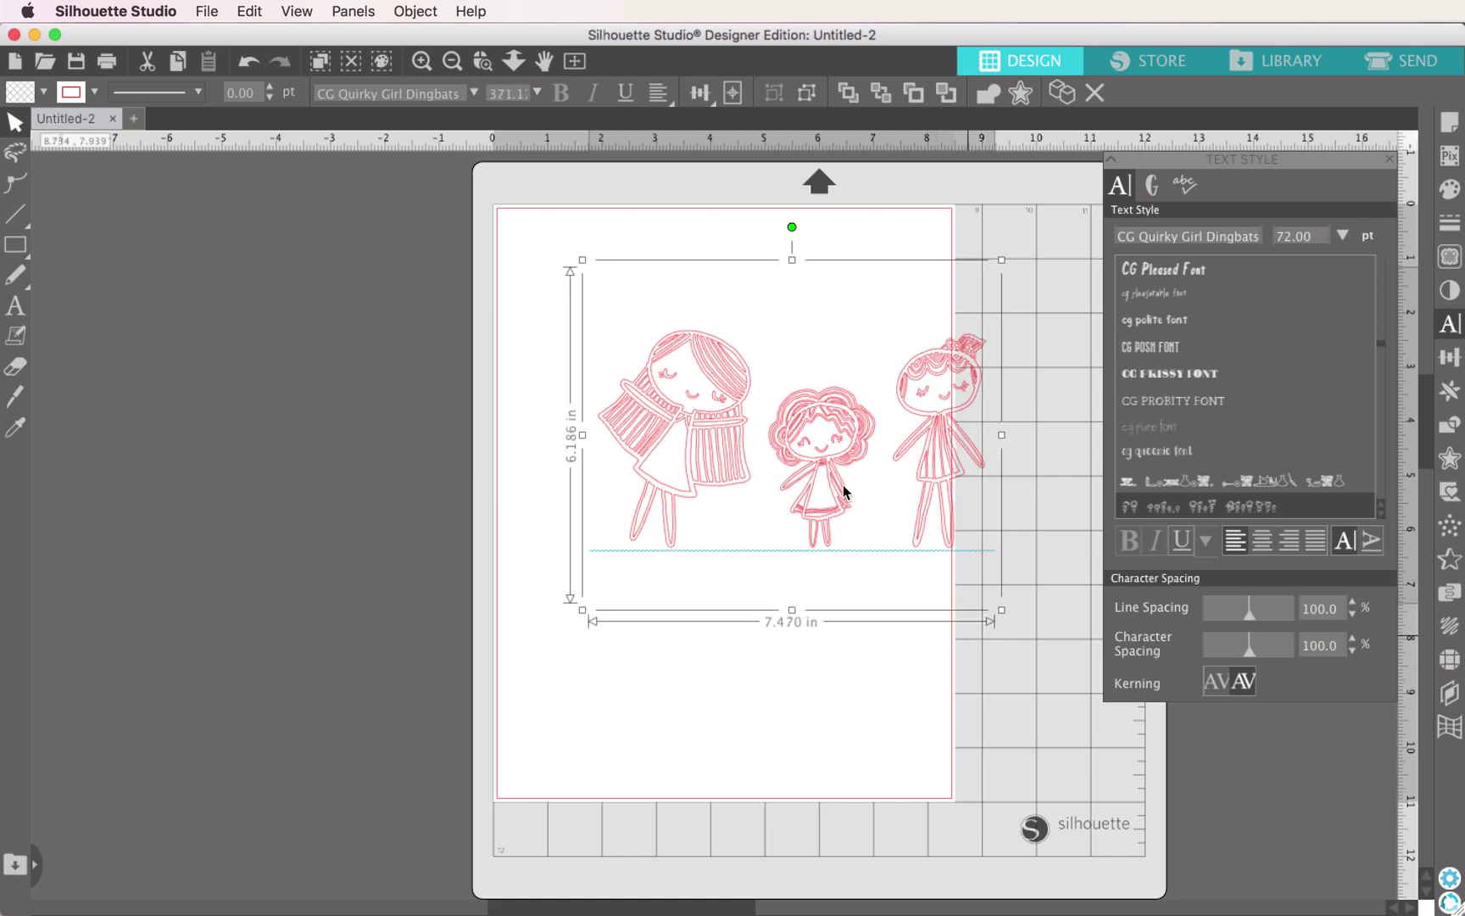
{"action": "left_click_drag", "start_coordinate": [826, 475], "coordinate": [755, 422]}
{"action": "left_click", "coordinate": [722, 609]}
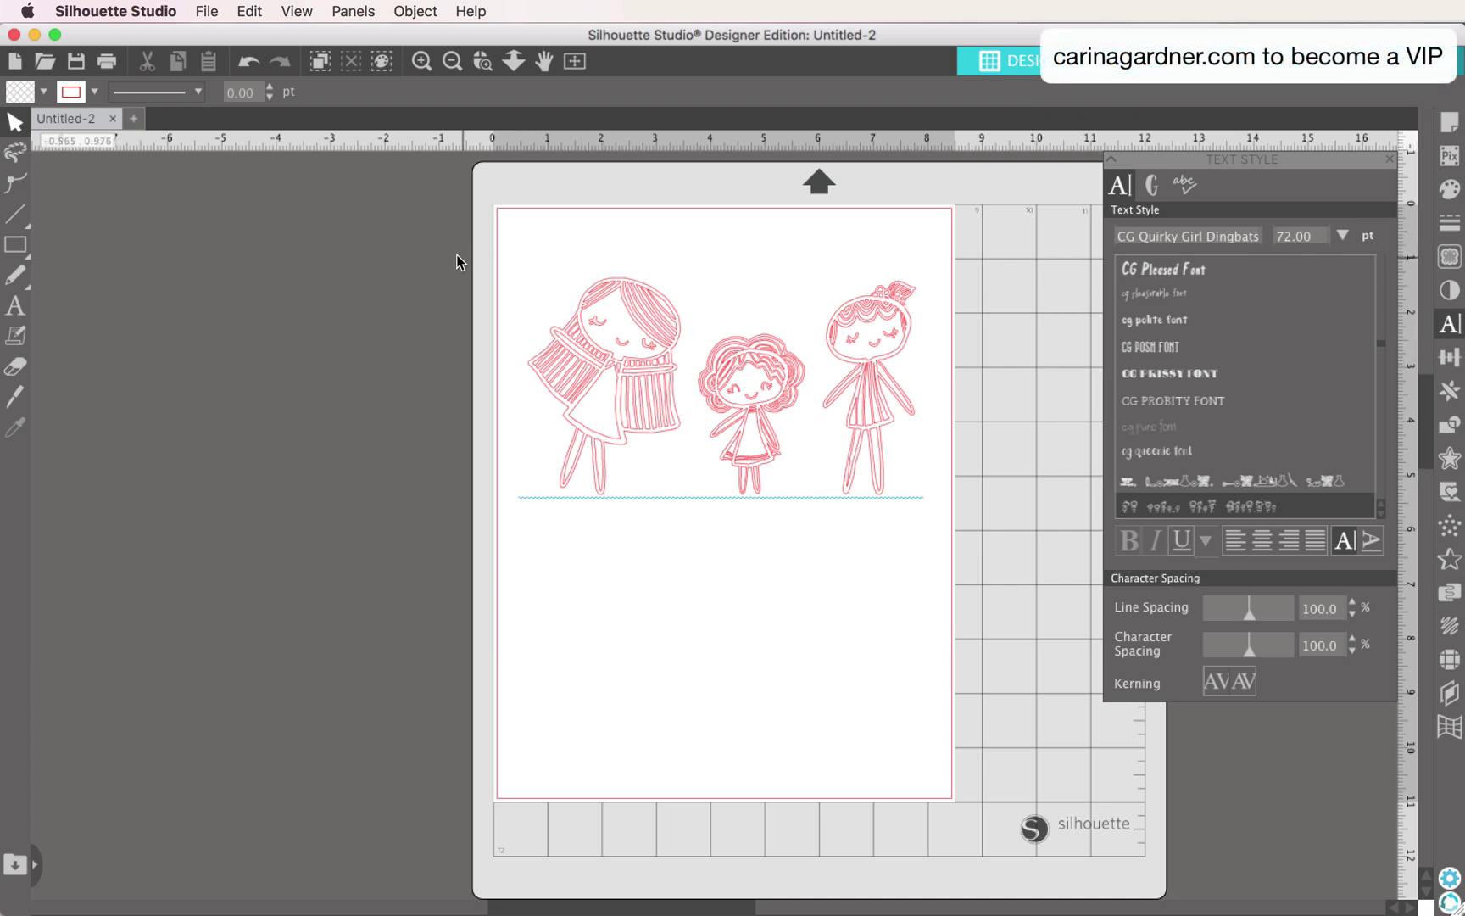
Ungroup the girls text into three separate figures.
{"action": "left_click_drag", "start_coordinate": [457, 255], "coordinate": [713, 474]}
{"action": "left_click", "coordinate": [415, 10]}
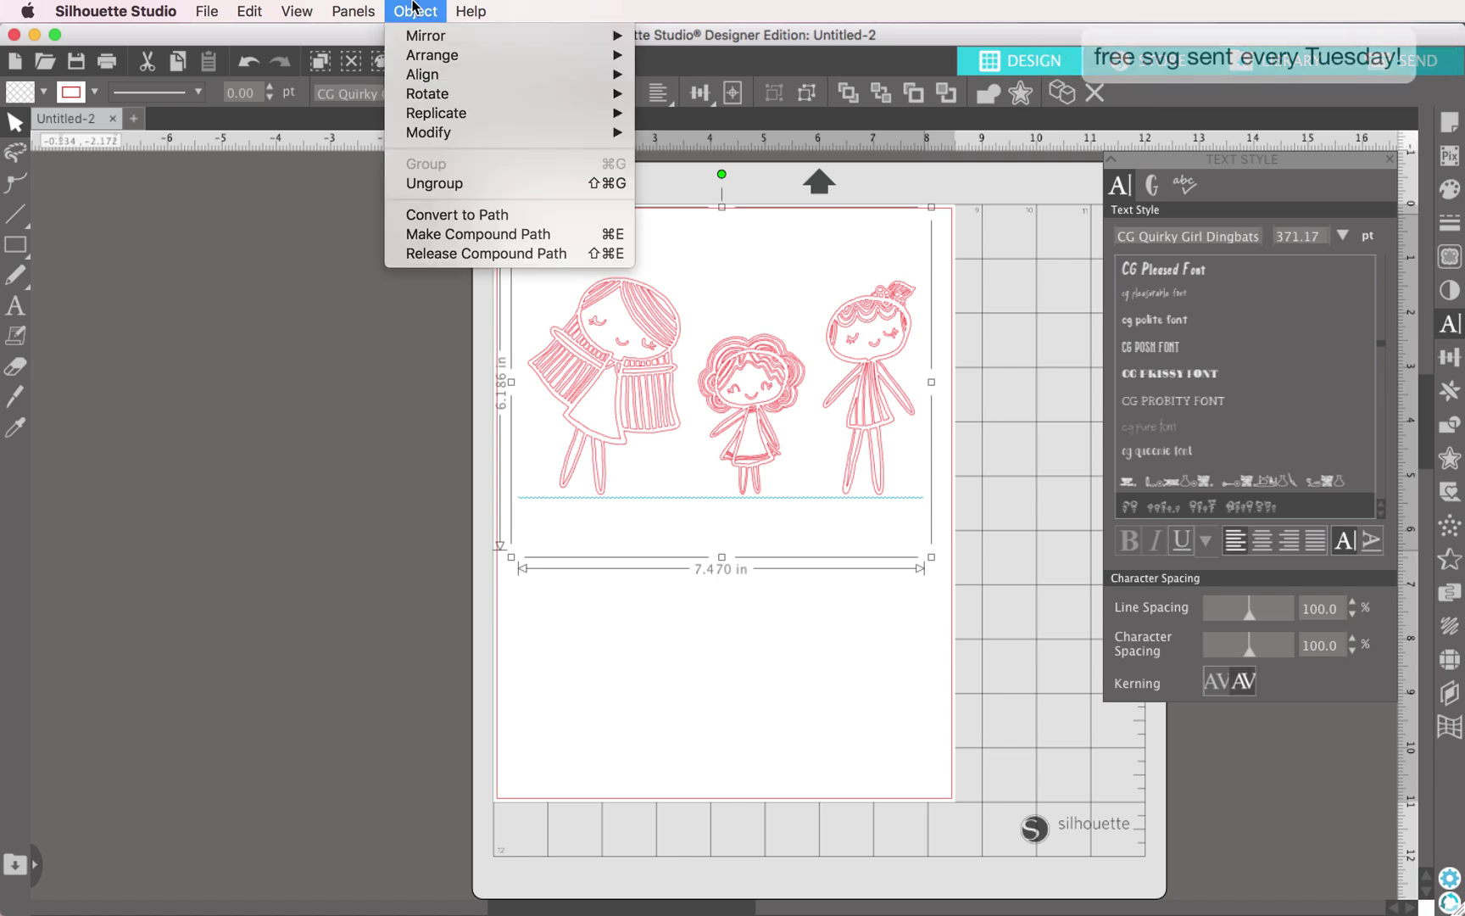
{"action": "left_click", "coordinate": [433, 183]}
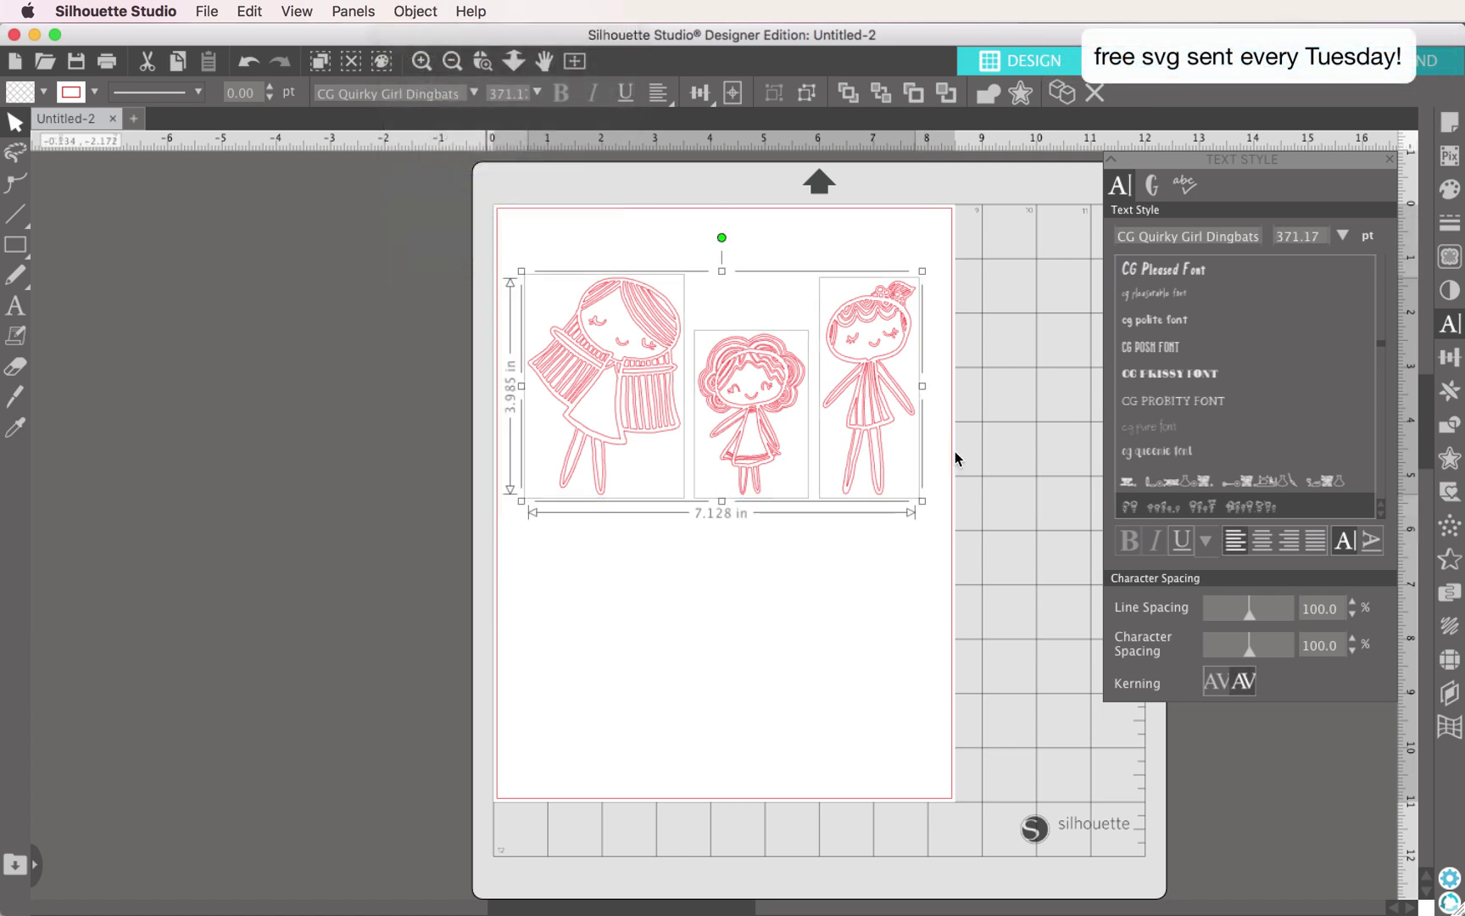
{"action": "left_click", "coordinate": [1038, 427]}
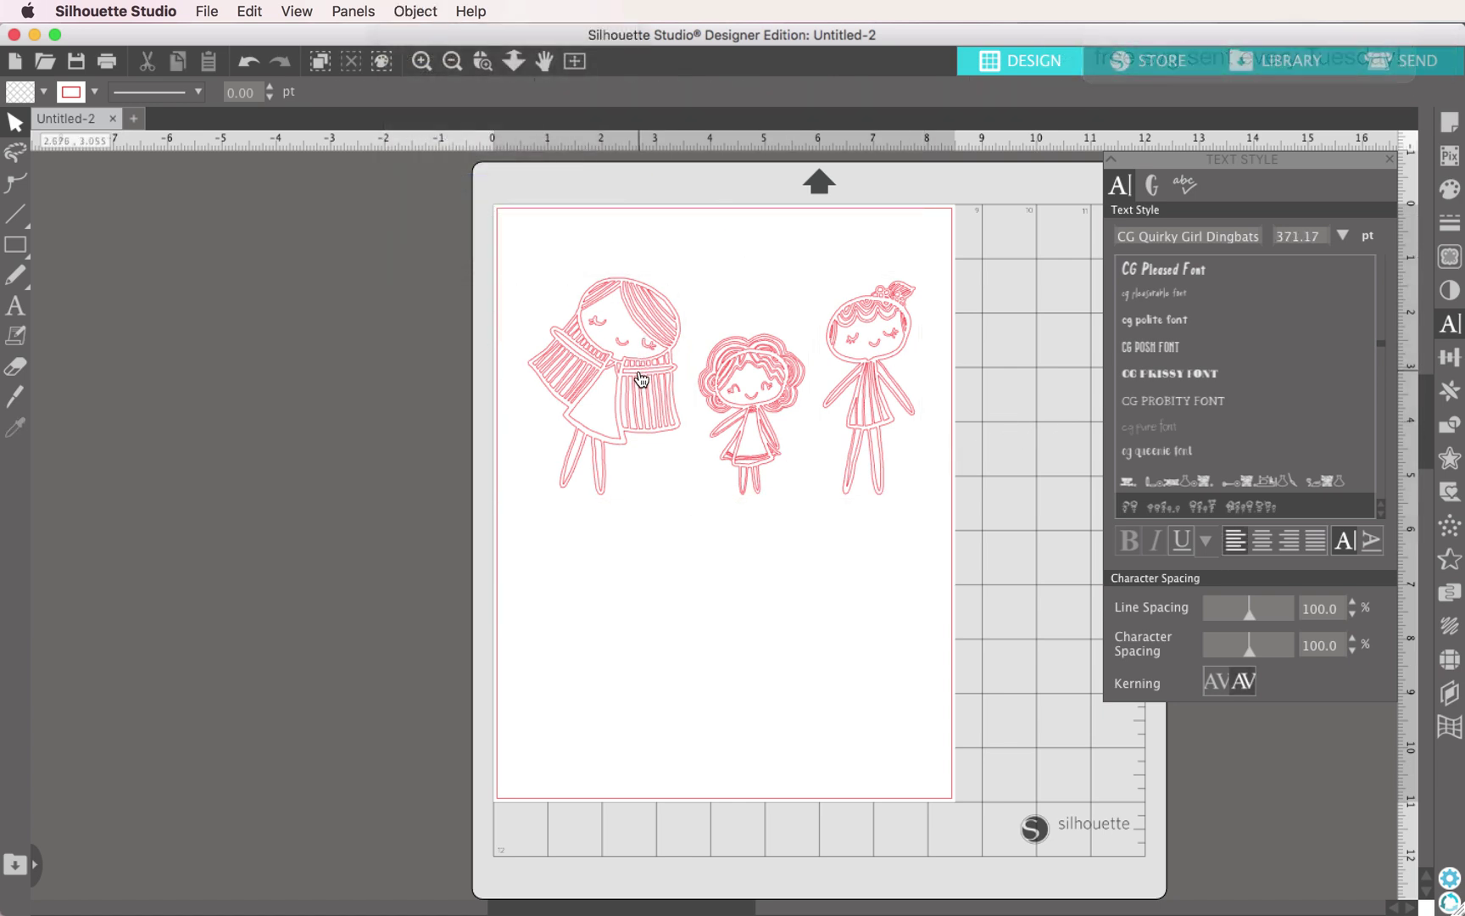
Cluster the three girls side by side, overlapping, and shift the group right and down.
{"action": "mouse_move", "coordinate": [641, 379]}
{"action": "left_mouse_down"}
{"action": "mouse_move", "coordinate": [649, 308]}
{"action": "mouse_move", "coordinate": [642, 362]}
{"action": "mouse_move", "coordinate": [667, 468]}
{"action": "mouse_move", "coordinate": [635, 415]}
{"action": "mouse_move", "coordinate": [643, 355]}
{"action": "left_mouse_up"}
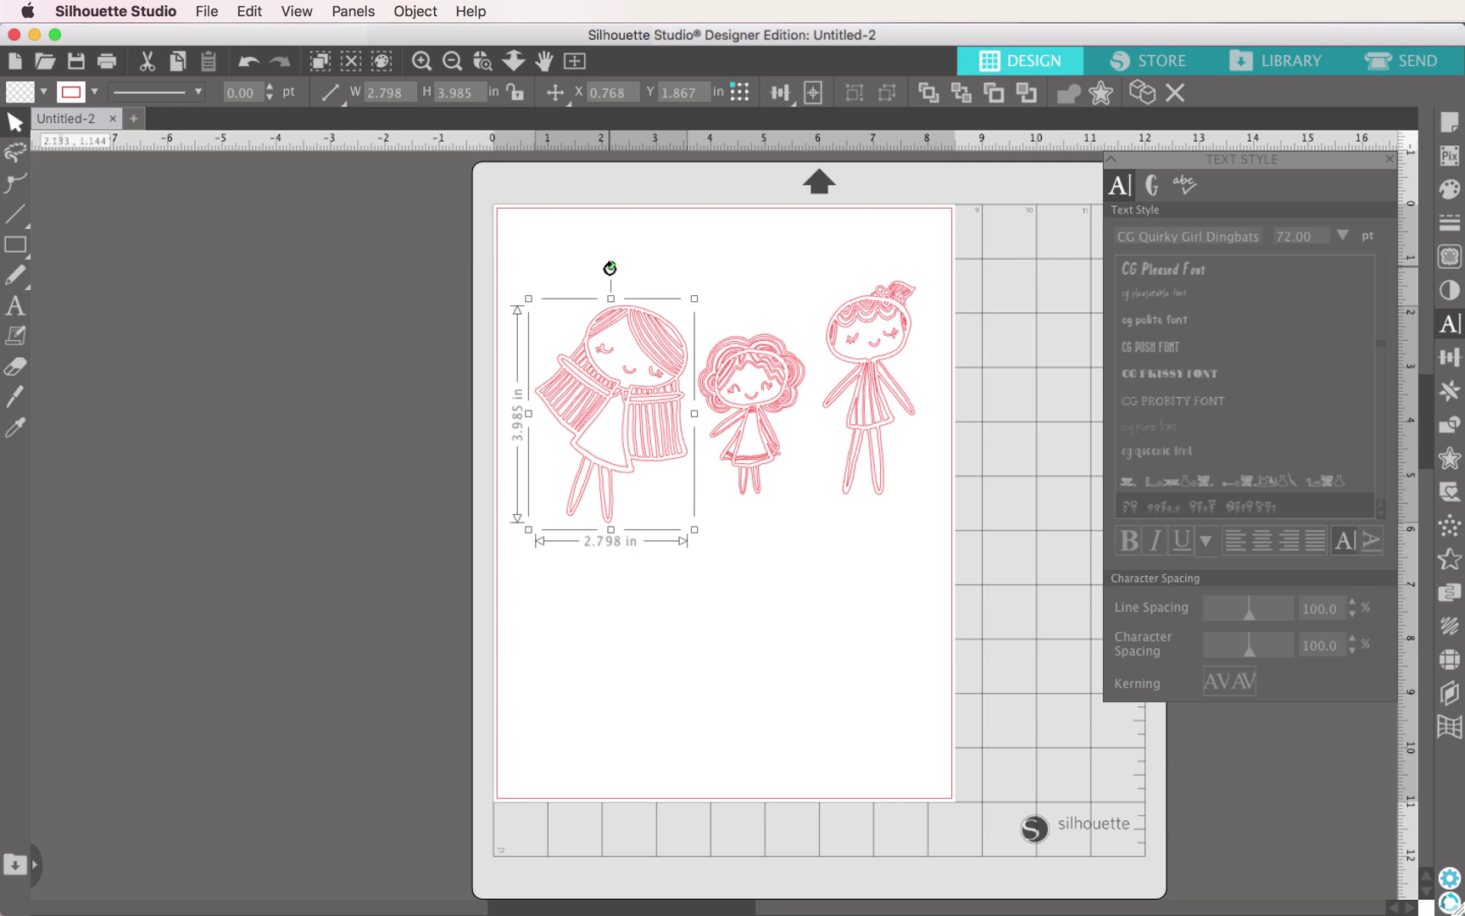
{"action": "left_click_drag", "start_coordinate": [610, 268], "coordinate": [571, 262]}
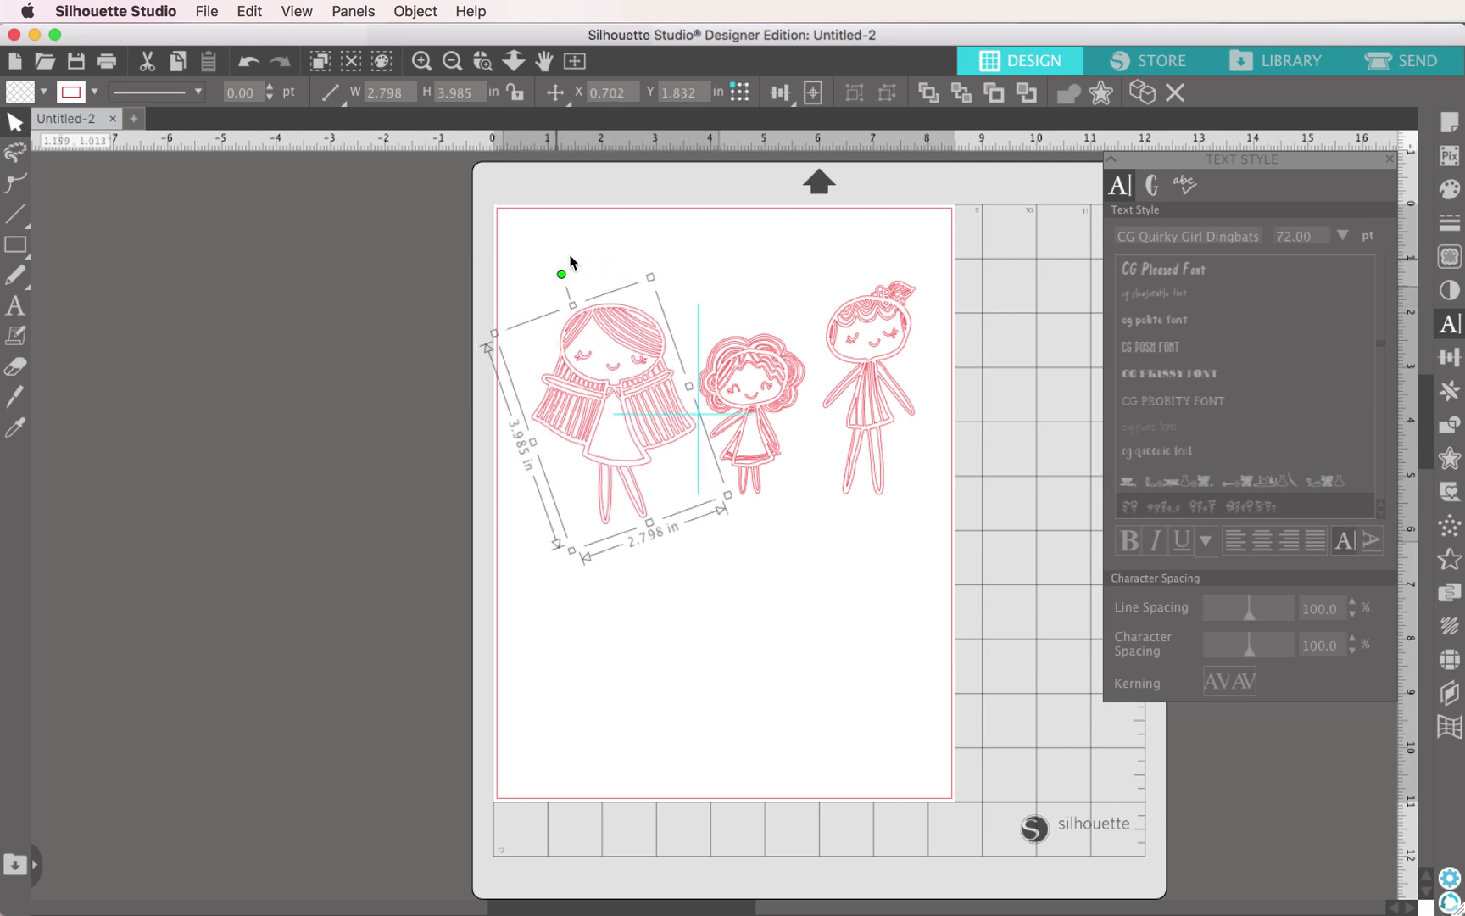
{"action": "key", "text": "ctrl+z"}
{"action": "left_click_drag", "start_coordinate": [759, 411], "coordinate": [719, 344]}
{"action": "left_click", "coordinate": [797, 373]}
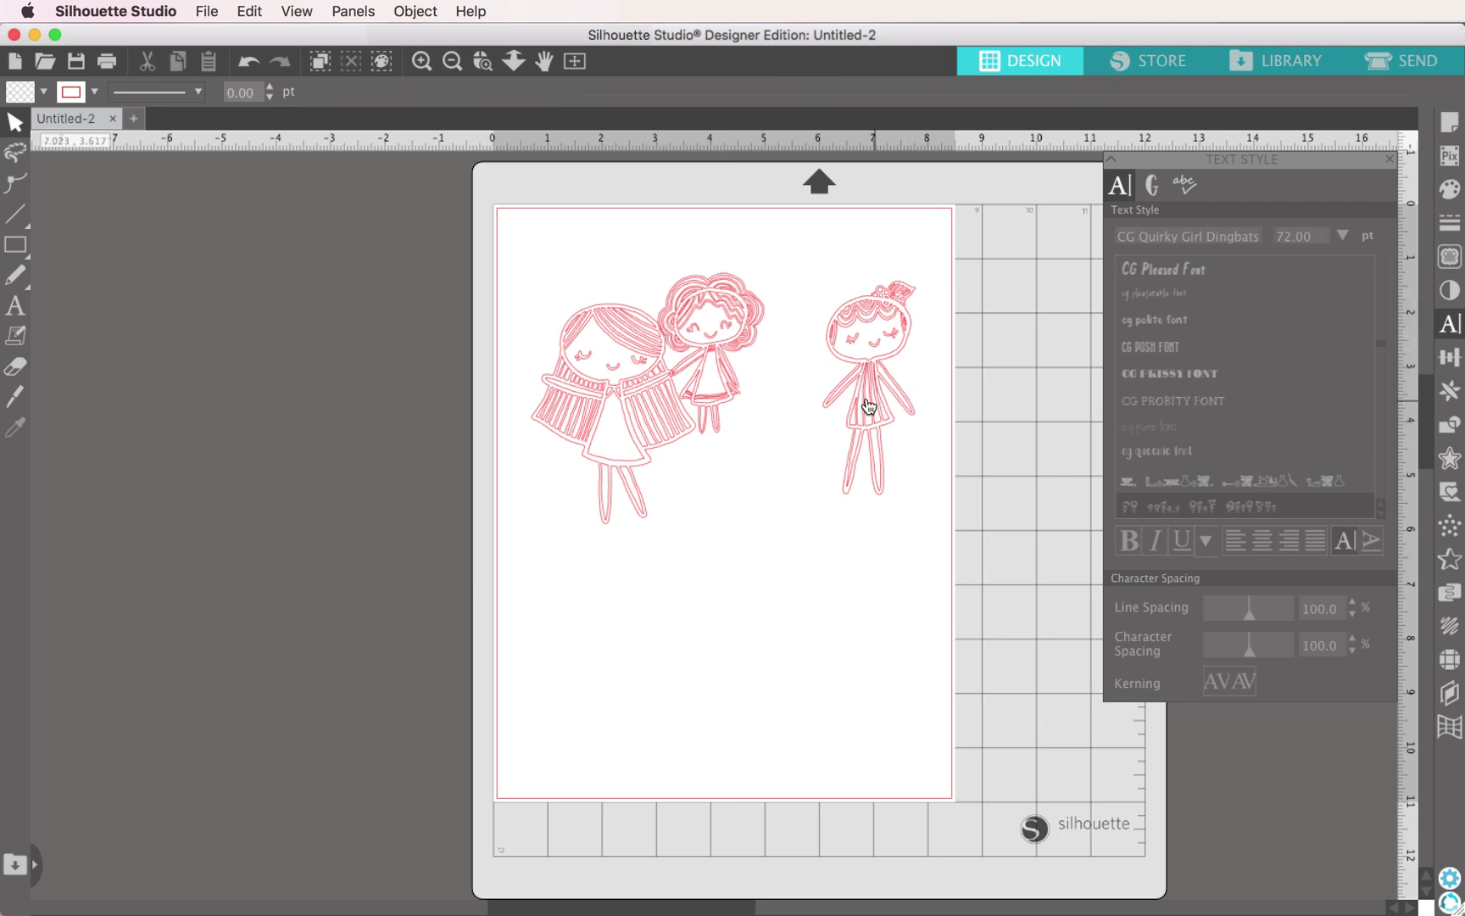
{"action": "left_click_drag", "start_coordinate": [868, 406], "coordinate": [509, 371]}
{"action": "left_click_drag", "start_coordinate": [440, 274], "coordinate": [794, 527]}
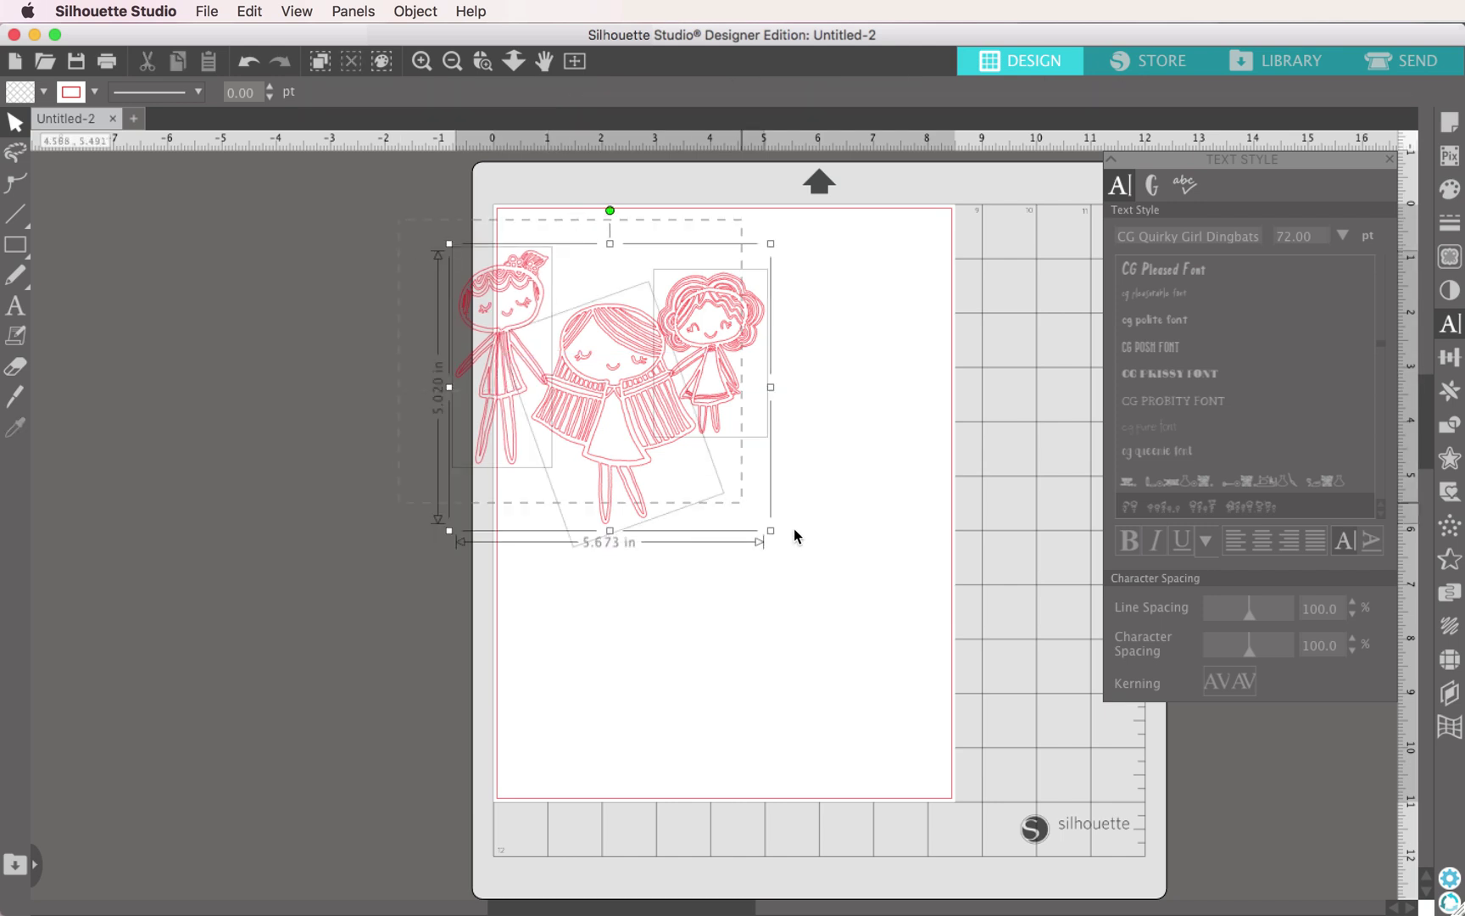
{"action": "left_click_drag", "start_coordinate": [651, 379], "coordinate": [764, 417]}
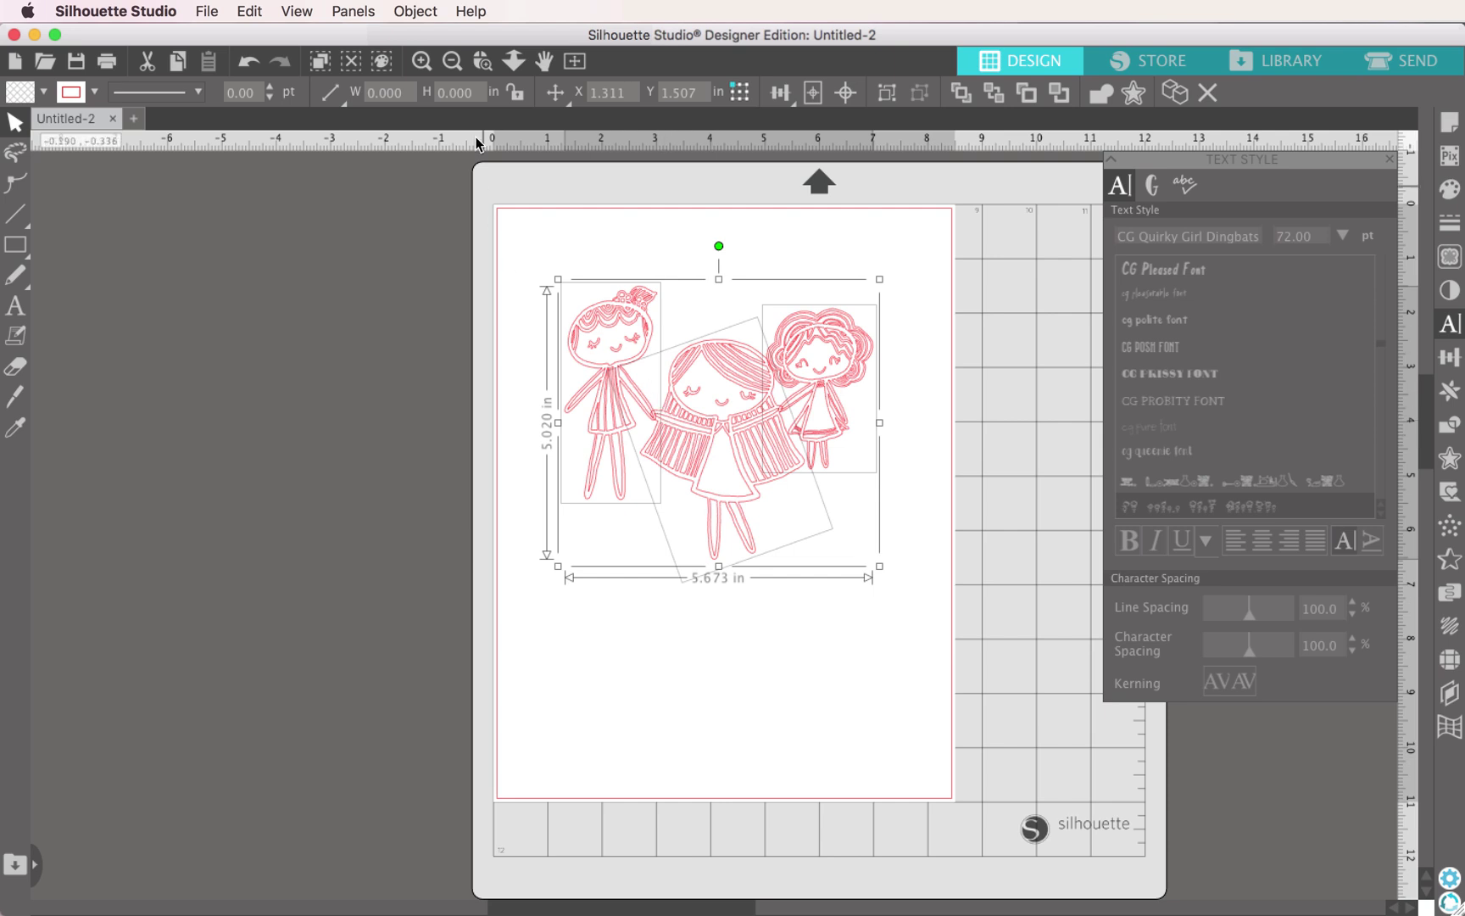
Weld the three selected girls into one shape and drag it left off the page.
{"action": "left_click_drag", "start_coordinate": [508, 235], "coordinate": [942, 553]}
{"action": "left_click", "coordinate": [1099, 96]}
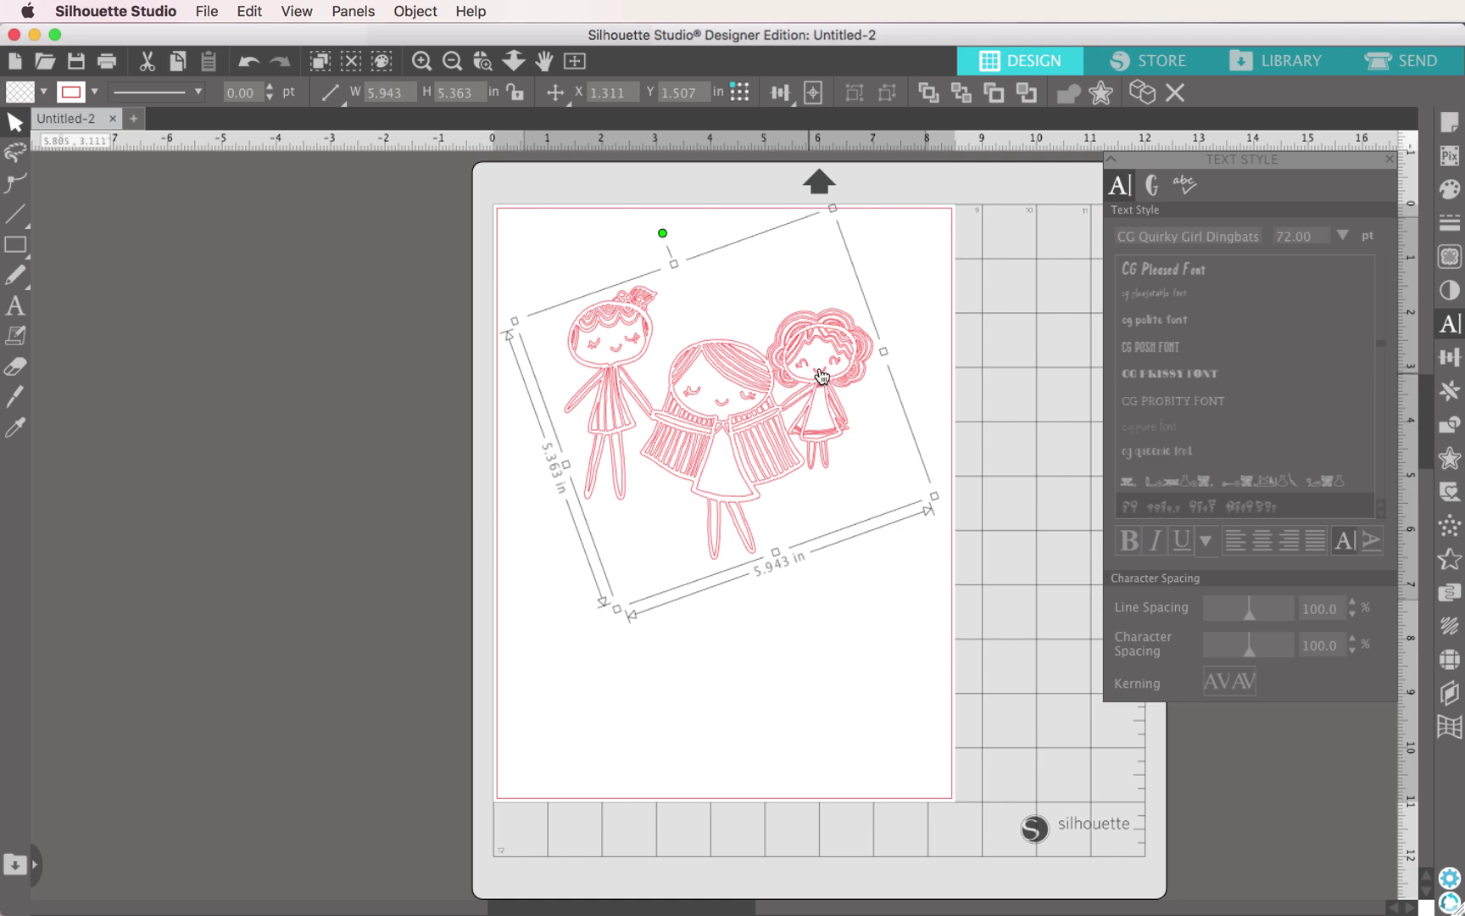
{"action": "left_click_drag", "start_coordinate": [811, 400], "coordinate": [503, 434]}
Choose the CG Creative Flower Dingbats font from the Library.
{"action": "left_click", "coordinate": [1279, 67]}
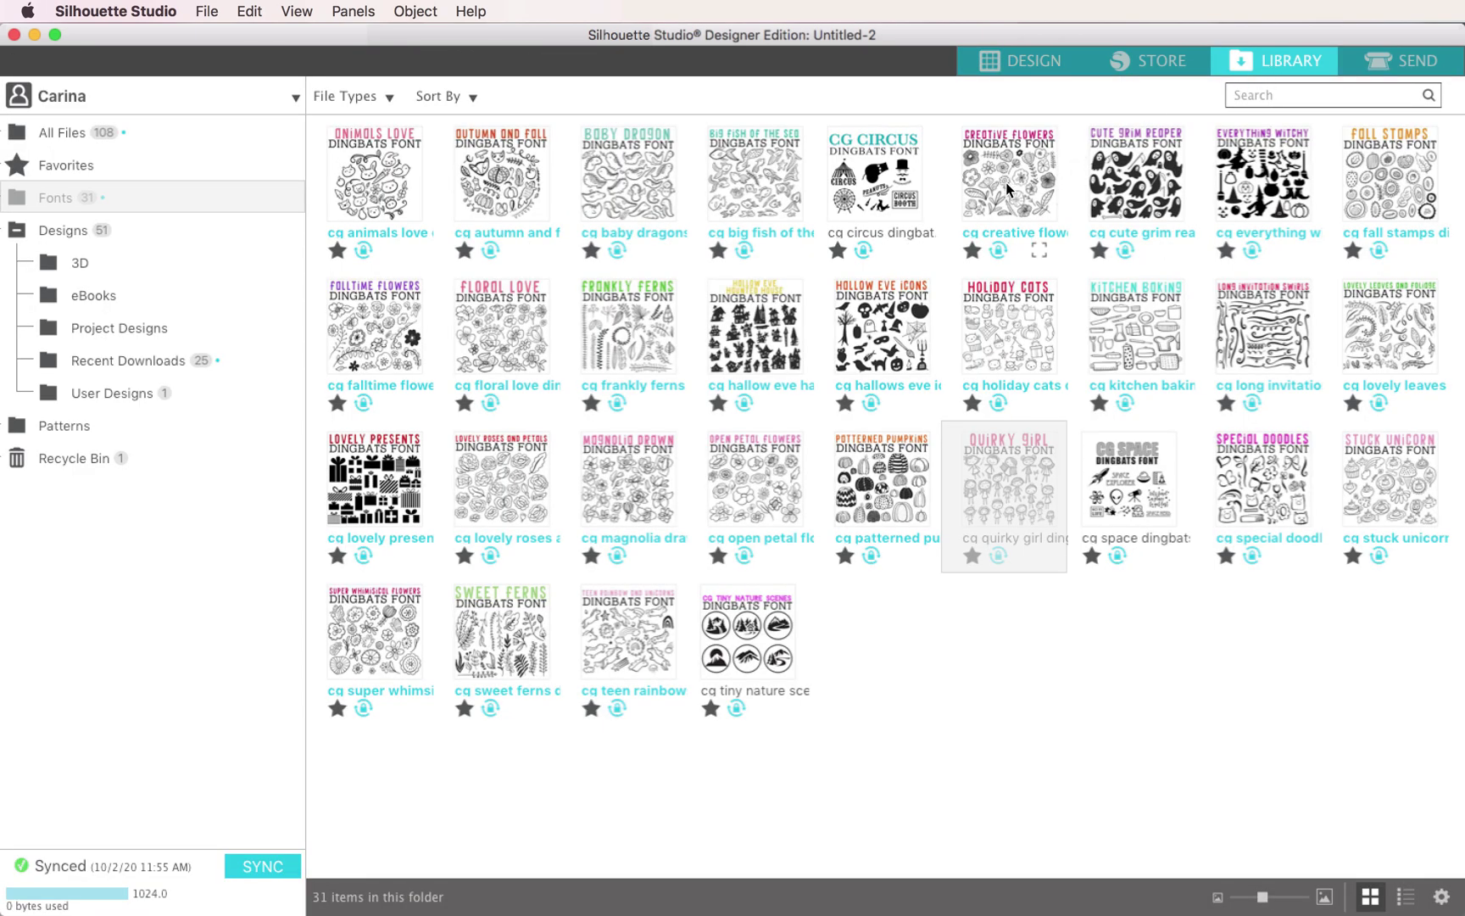
{"action": "left_click", "coordinate": [1008, 187]}
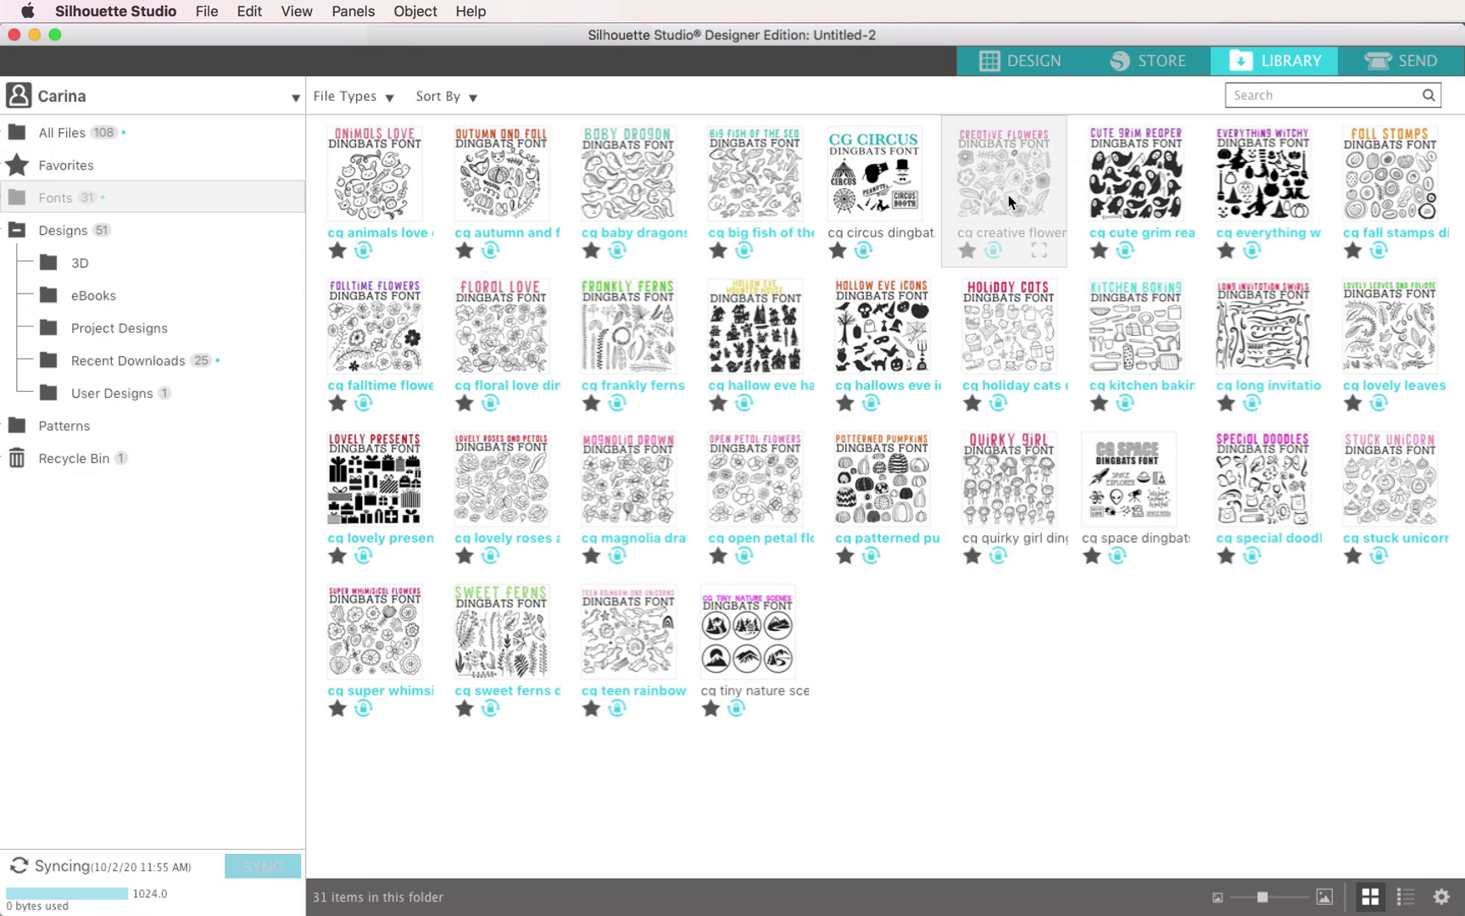
{"action": "double_click", "coordinate": [1008, 201]}
Type the flower glyphs 'abcdefgh' in a text box near the top of the page.
{"action": "left_click", "coordinate": [766, 369]}
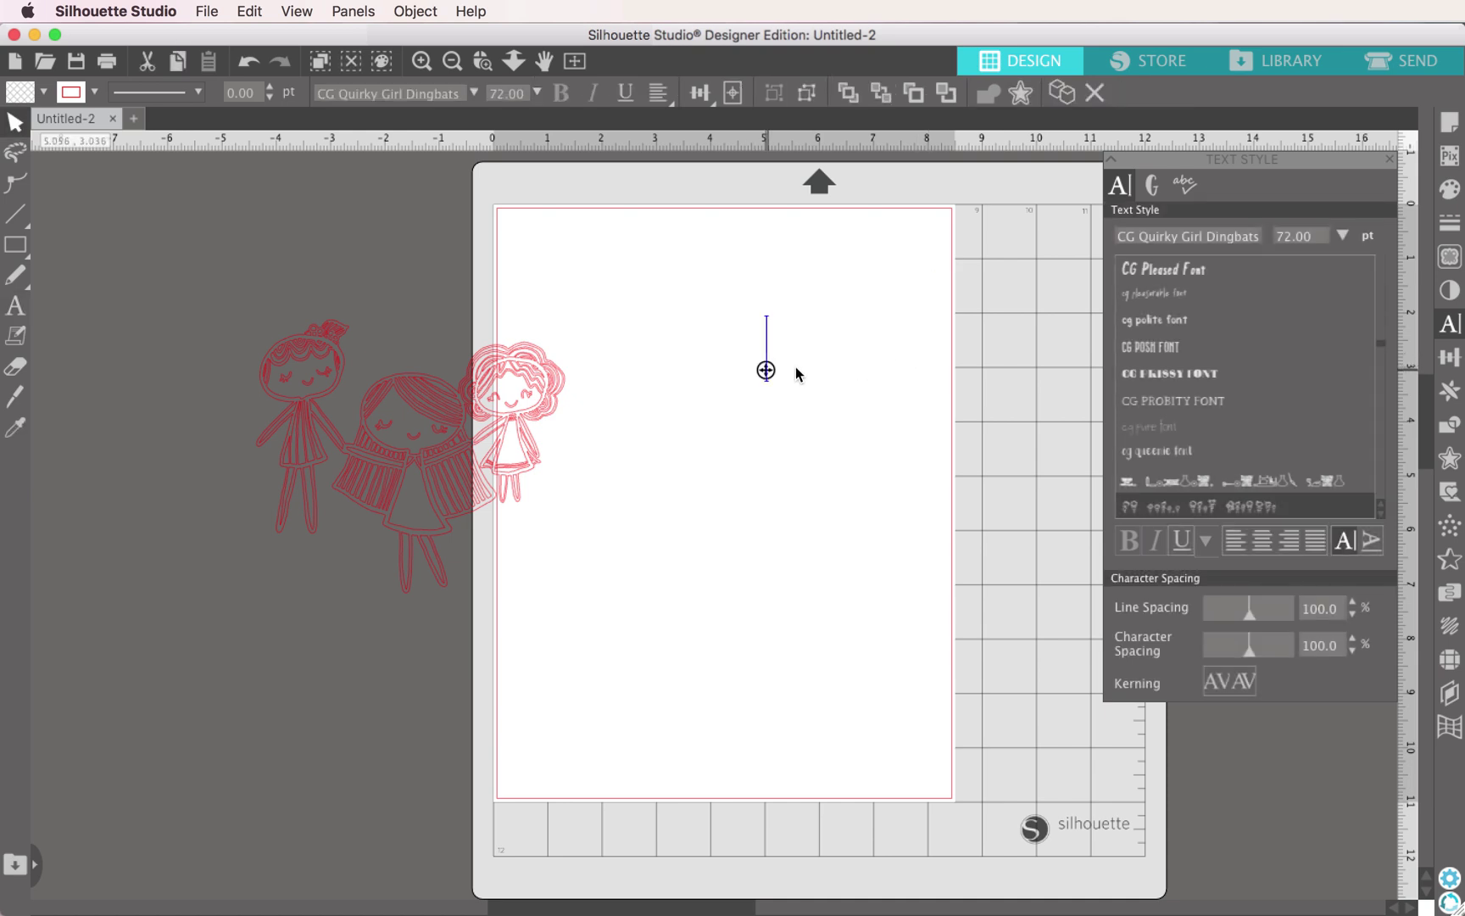
{"action": "left_click", "coordinate": [863, 325]}
{"action": "type", "text": "abc"}
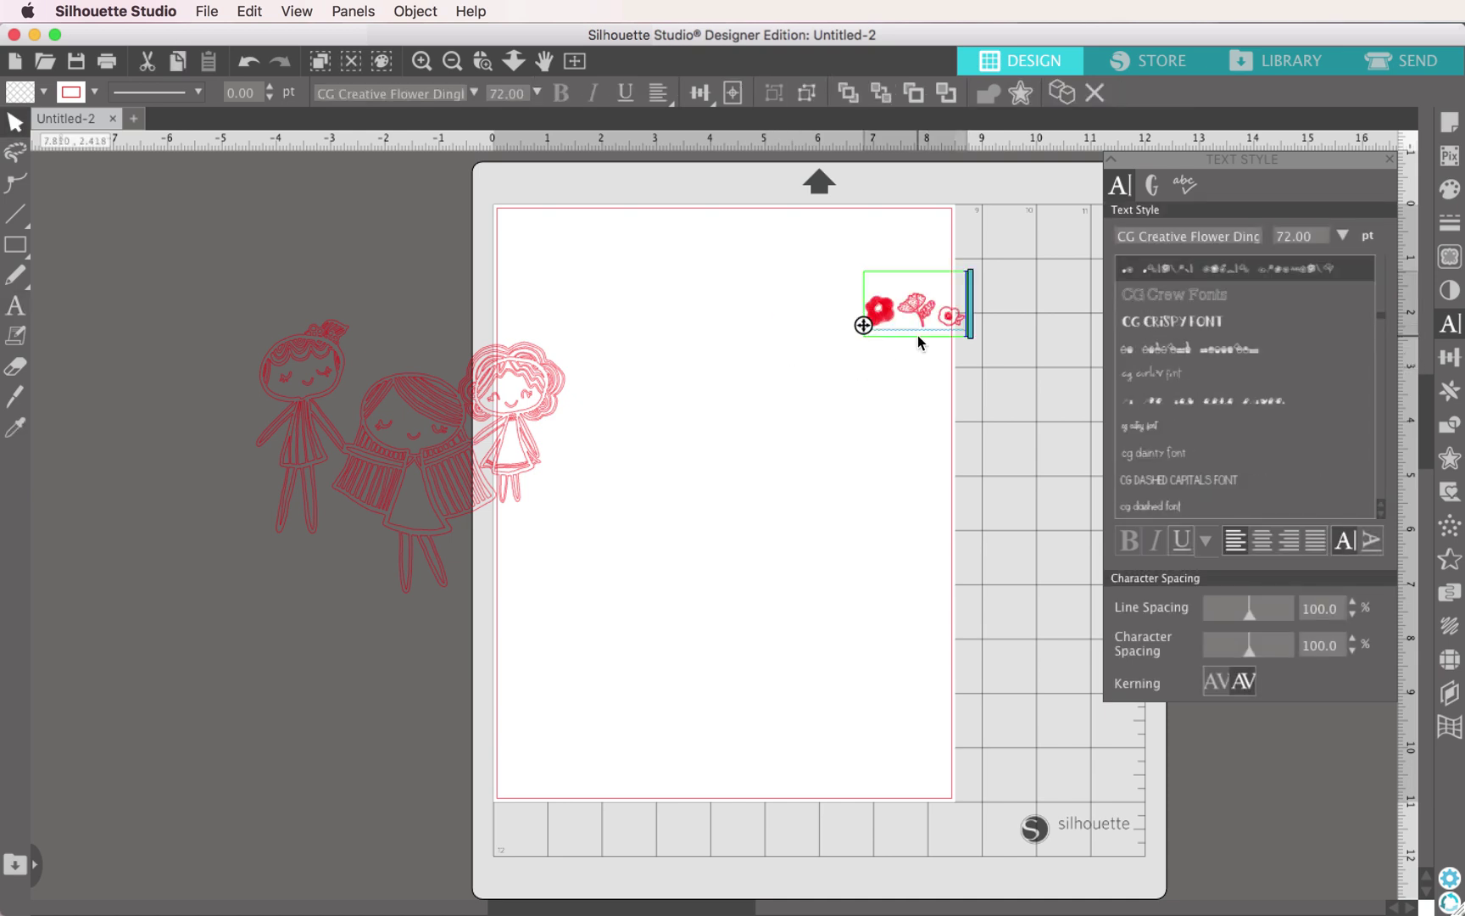
{"action": "type", "text": "defgh"}
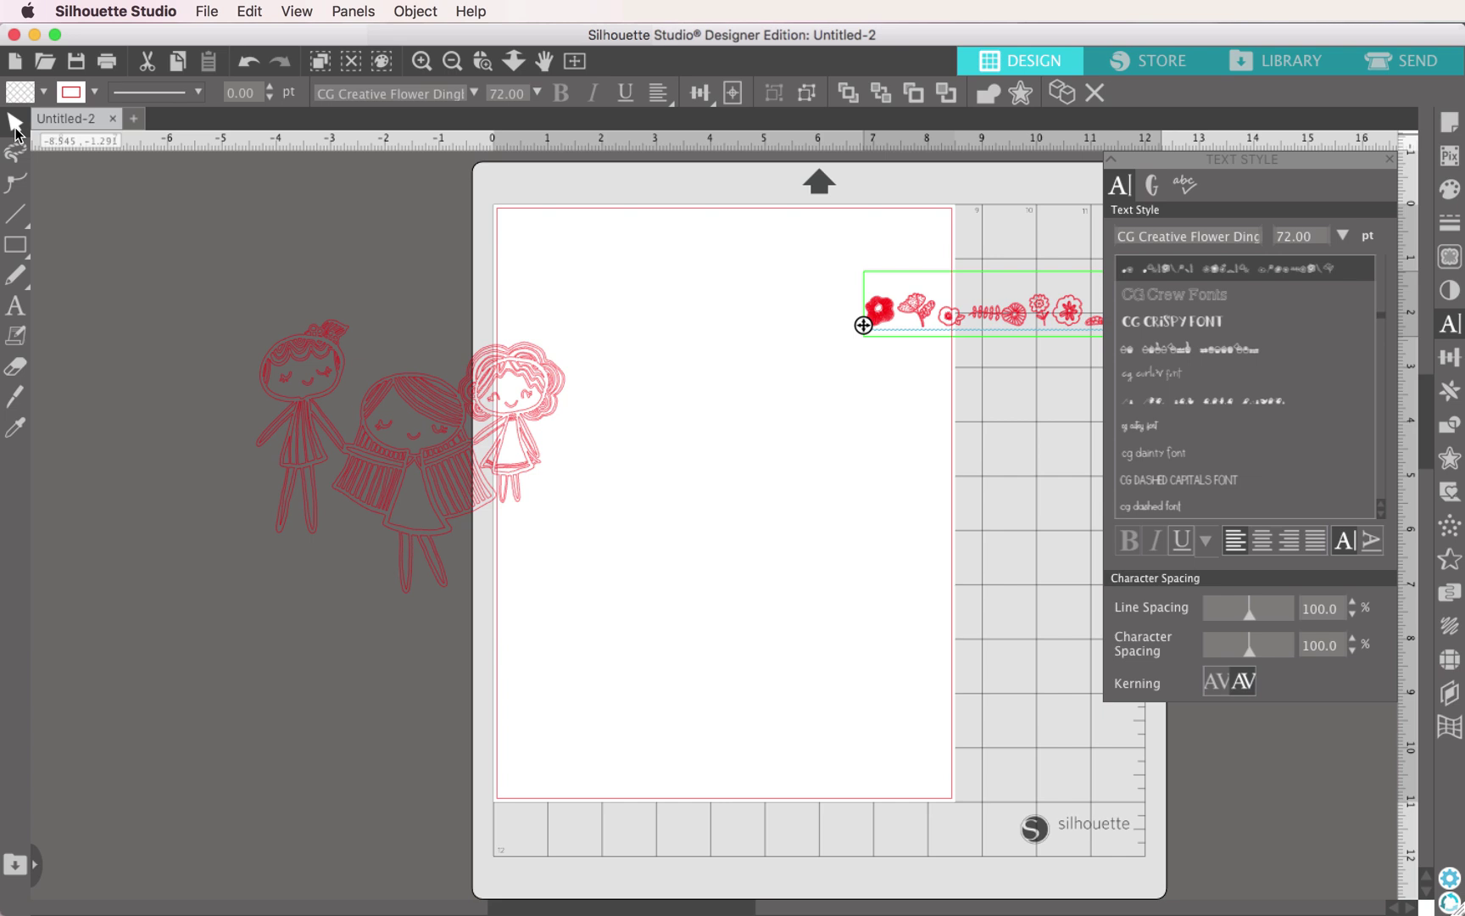
{"action": "left_click_drag", "start_coordinate": [865, 309], "coordinate": [586, 273]}
{"action": "left_click", "coordinate": [164, 291]}
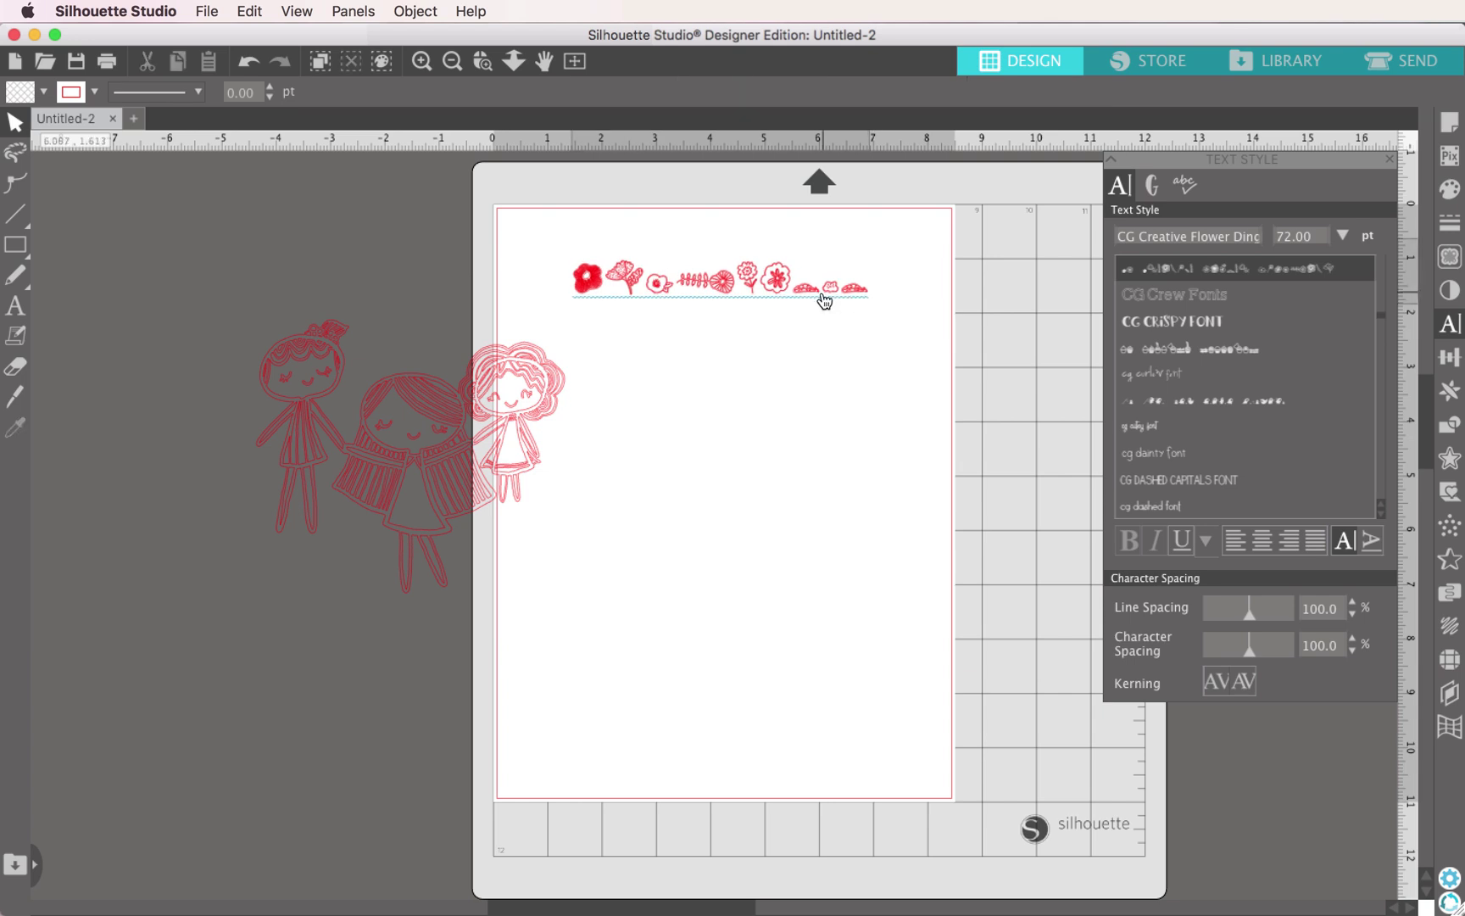
Enlarge the flower row to about 15 inches wide and nudge it up-left.
{"action": "left_click", "coordinate": [824, 299]}
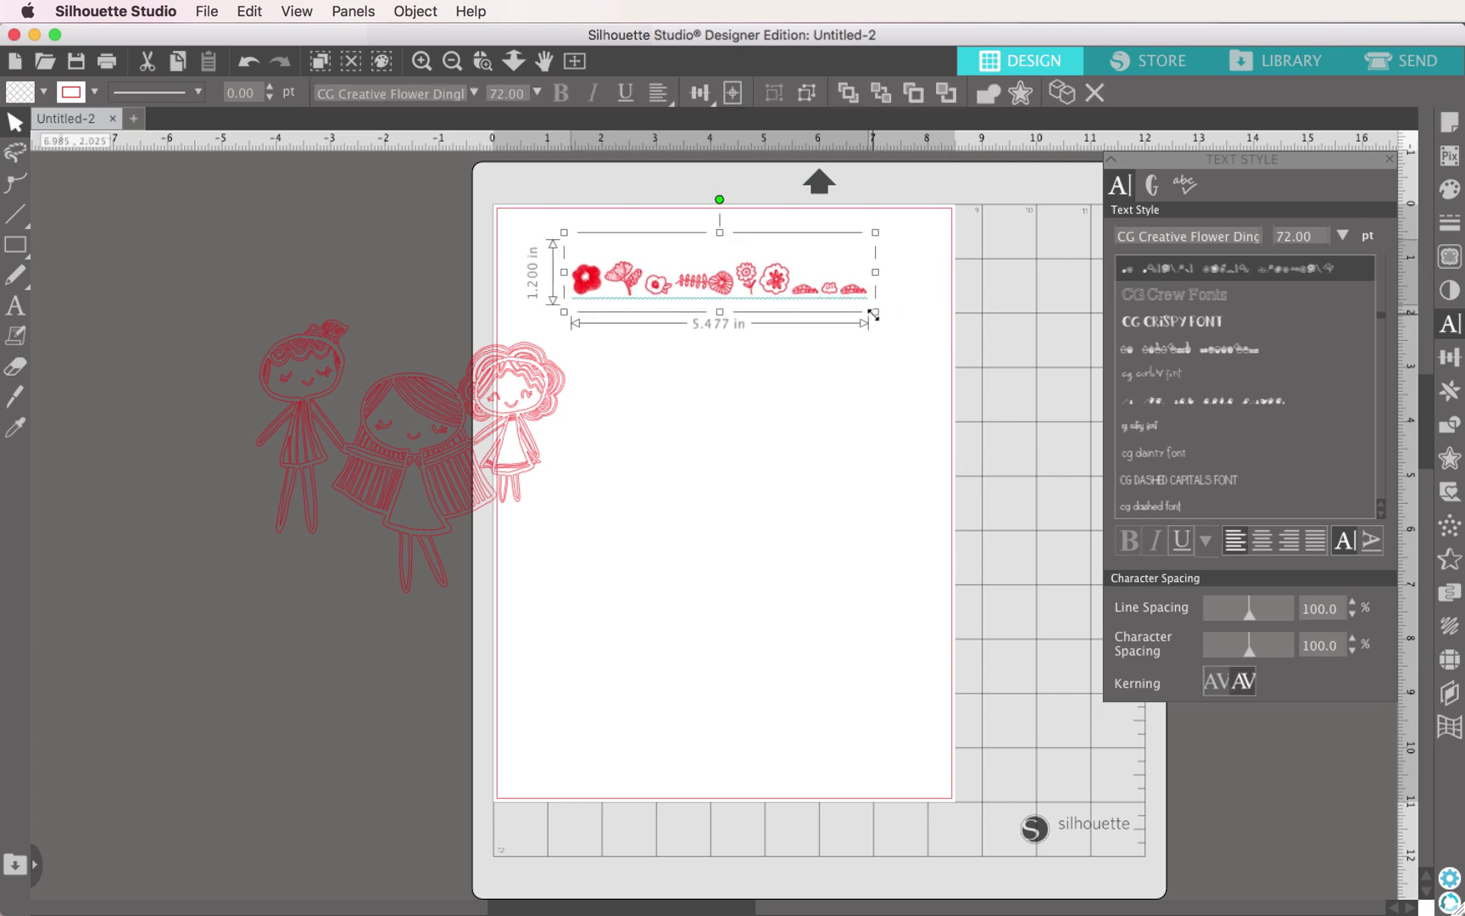
{"action": "left_click_drag", "start_coordinate": [873, 315], "coordinate": [1399, 591]}
{"action": "left_click_drag", "start_coordinate": [834, 382], "coordinate": [841, 341]}
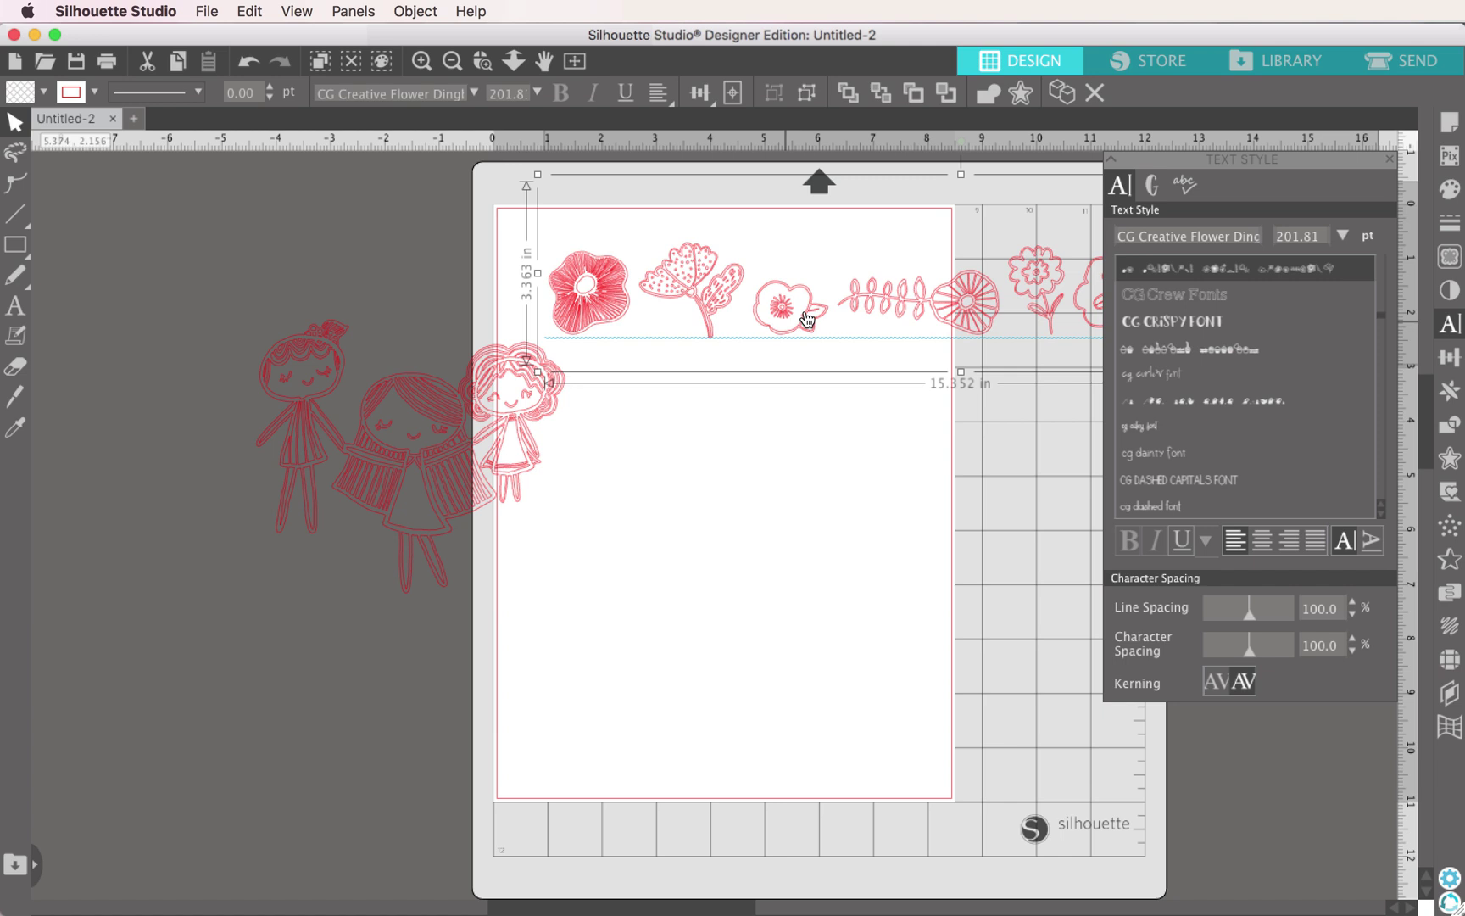
Ungroup the flower row and drag the small poppy down to mid-page.
{"action": "left_click", "coordinate": [636, 502]}
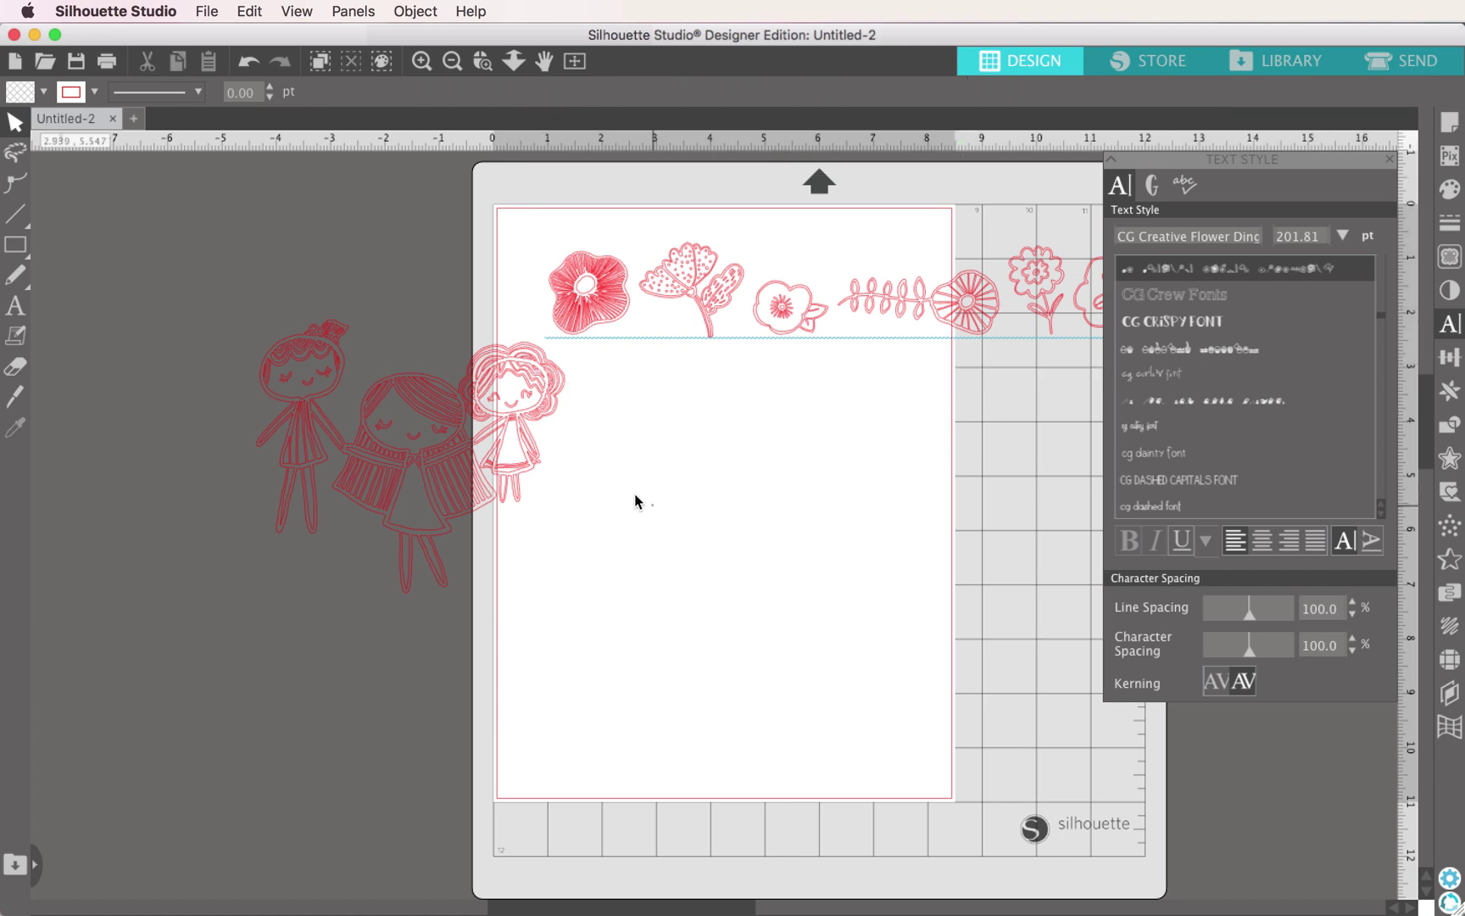
{"action": "left_click", "coordinate": [815, 329]}
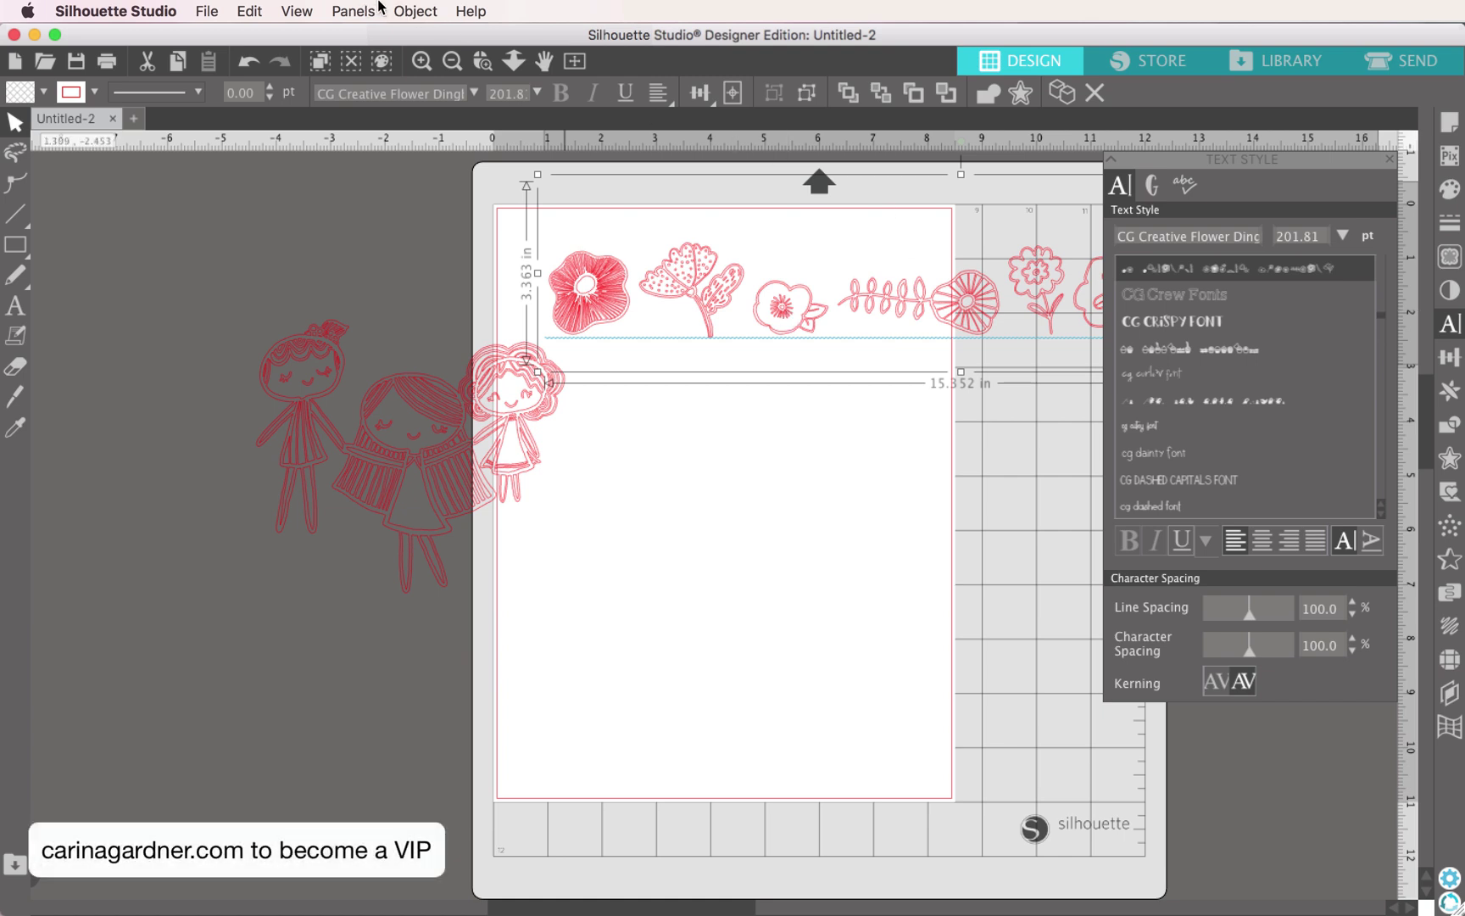
{"action": "left_click", "coordinate": [416, 11]}
{"action": "left_click", "coordinate": [437, 184]}
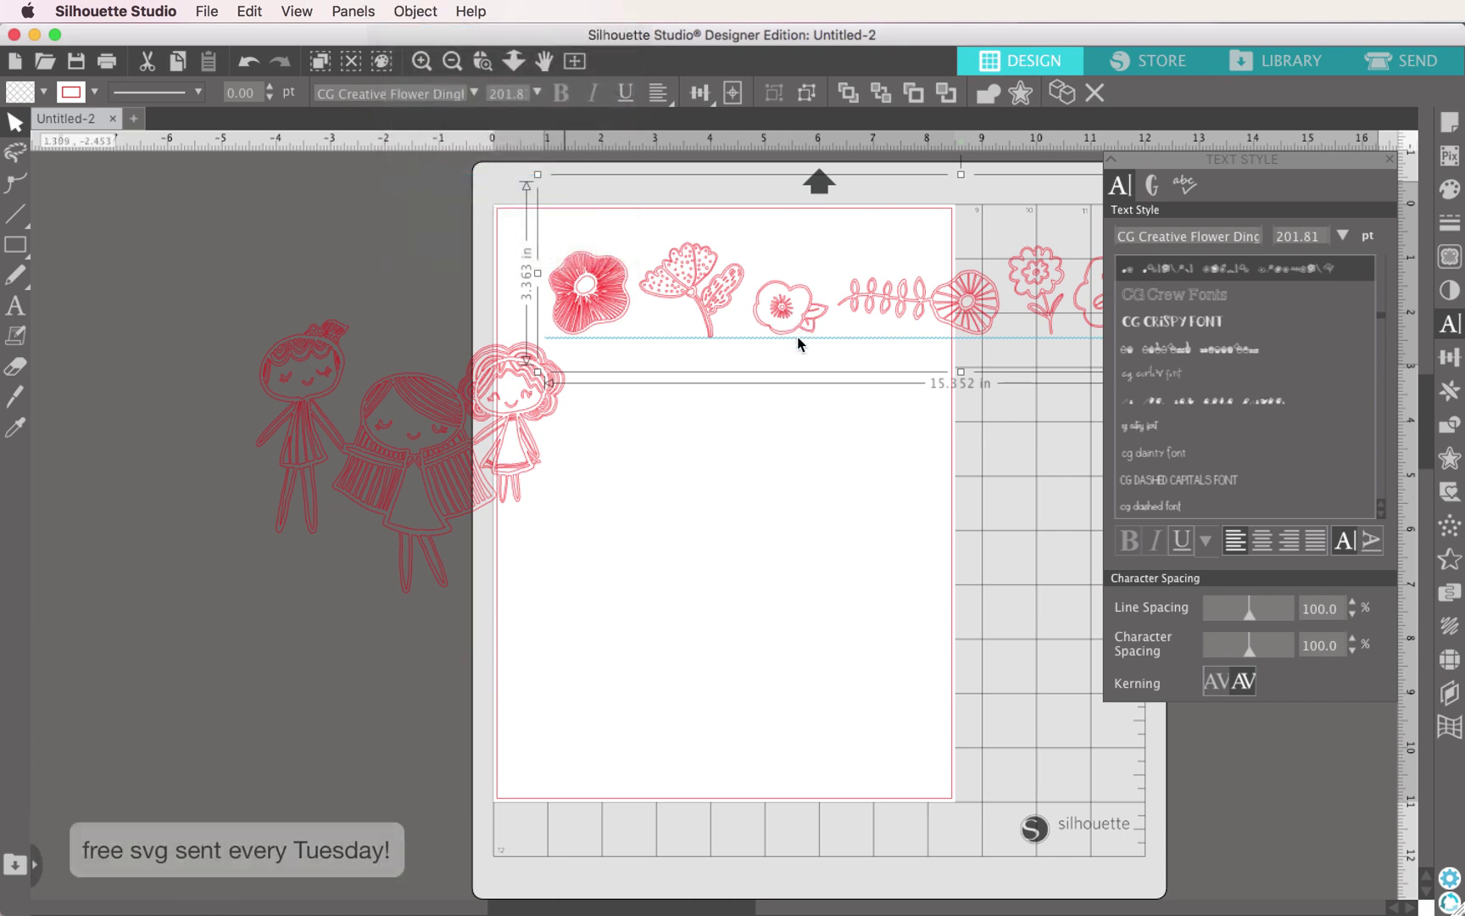
{"action": "left_click", "coordinate": [813, 438]}
{"action": "left_click_drag", "start_coordinate": [797, 321], "coordinate": [789, 461]}
{"action": "left_click", "coordinate": [790, 460]}
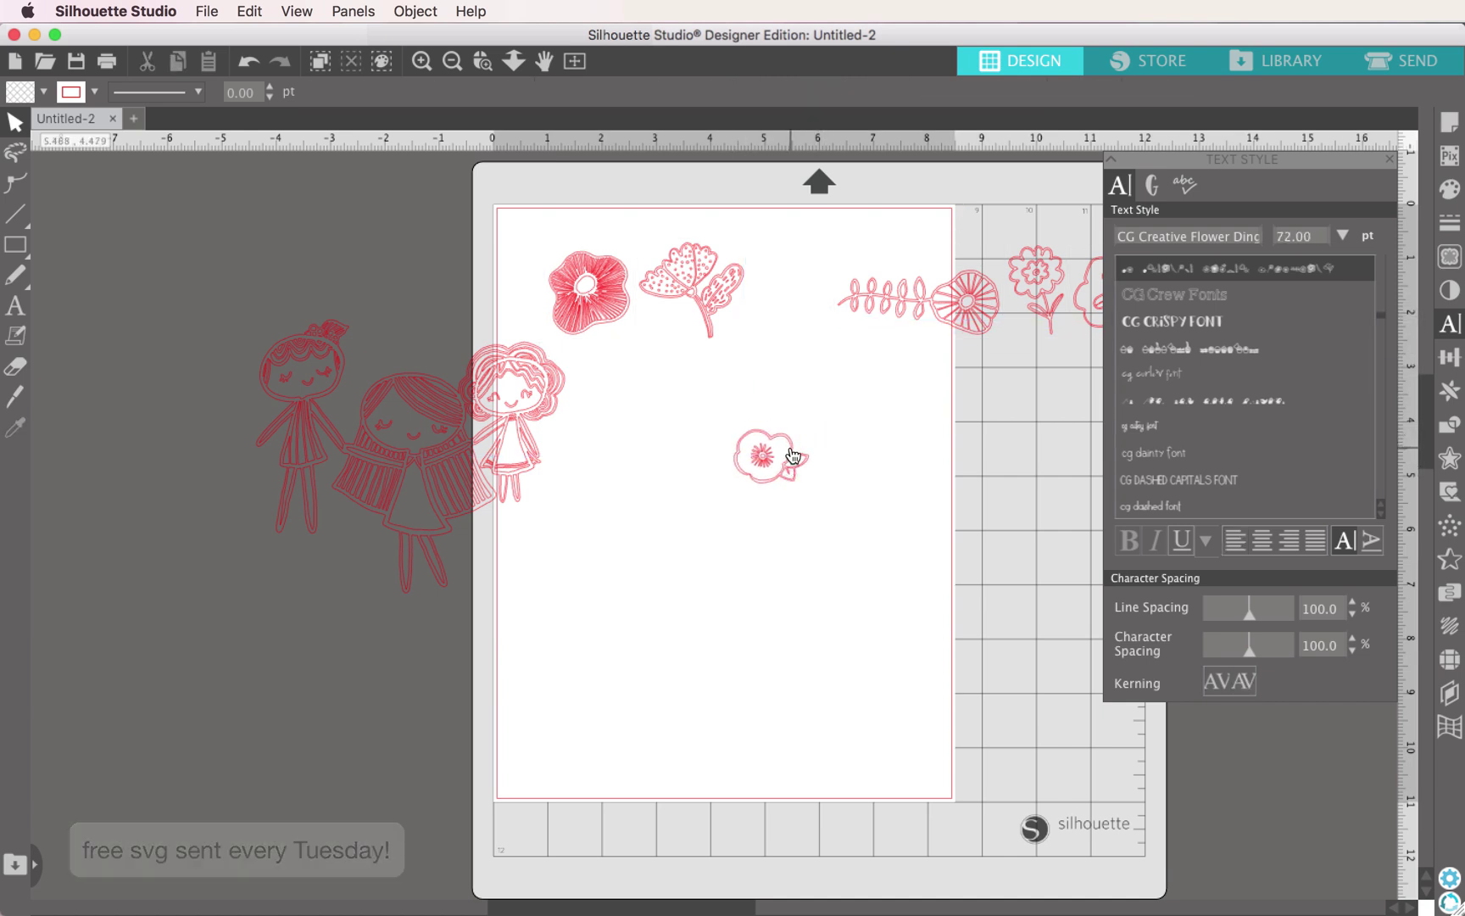
Zoom in three levels on the poppy, select it, and open the Object menu.
{"action": "left_click", "coordinate": [421, 62]}
{"action": "left_click", "coordinate": [421, 62]}
{"action": "left_click", "coordinate": [421, 62]}
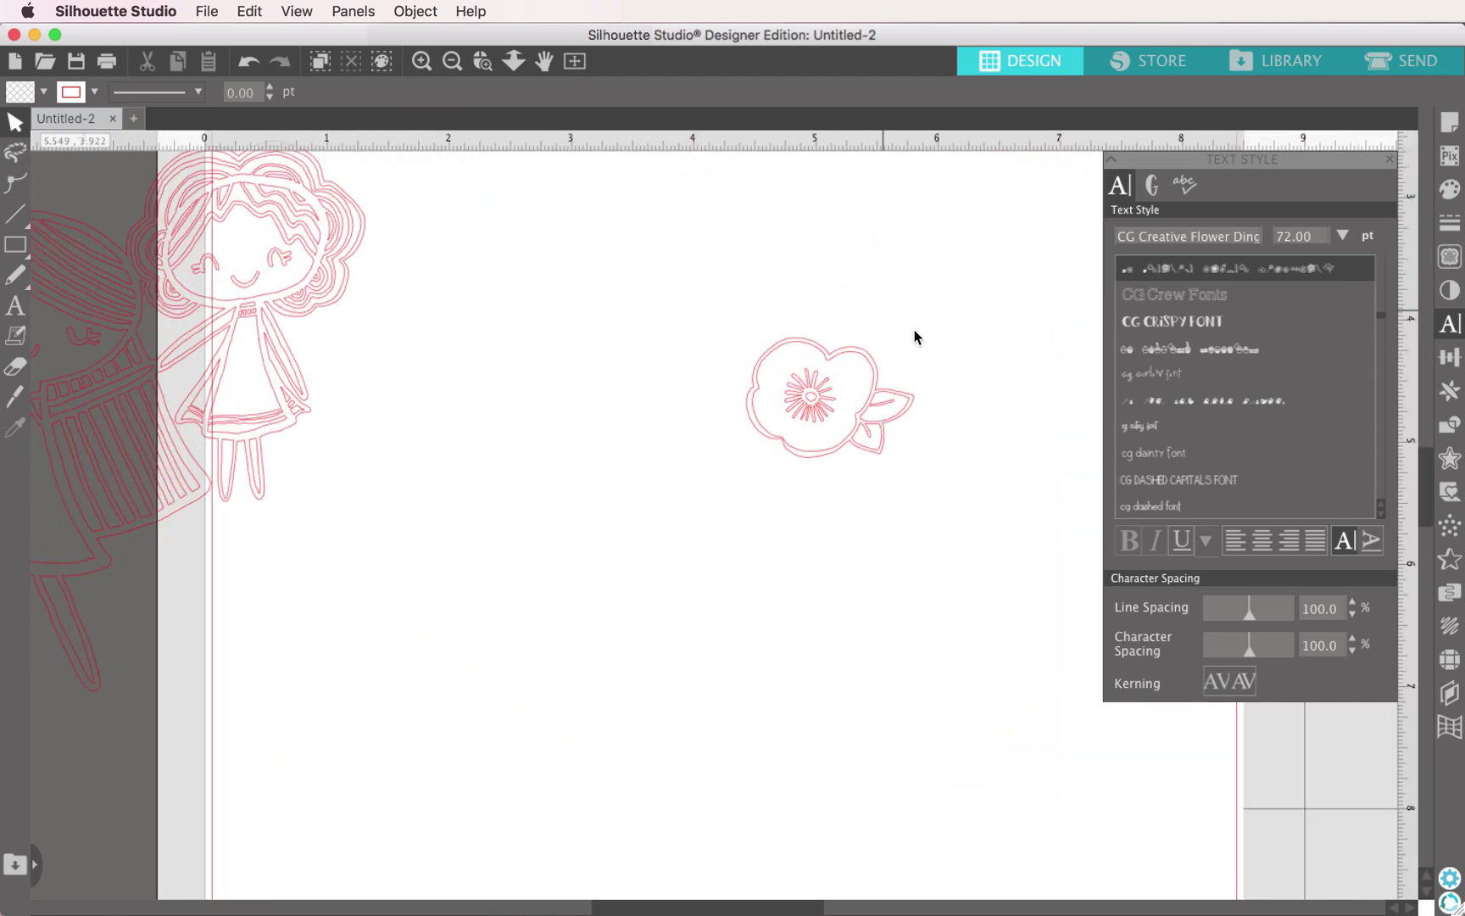
{"action": "scroll", "coordinate": [899, 366], "scroll_direction": "right", "scroll_amount": 2}
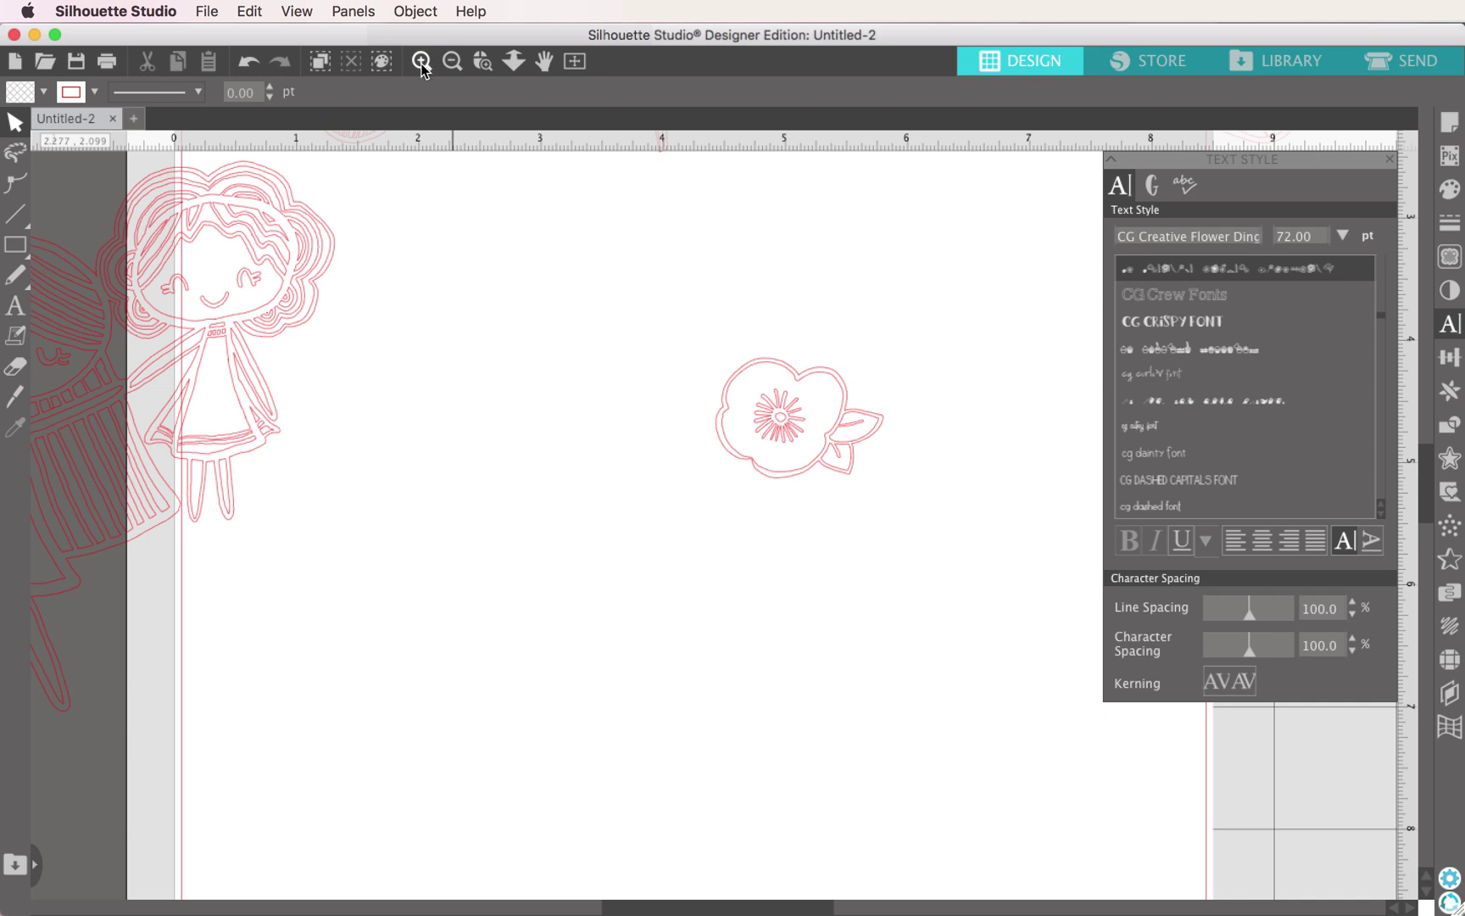
{"action": "scroll", "coordinate": [906, 360], "scroll_direction": "up", "scroll_amount": 3}
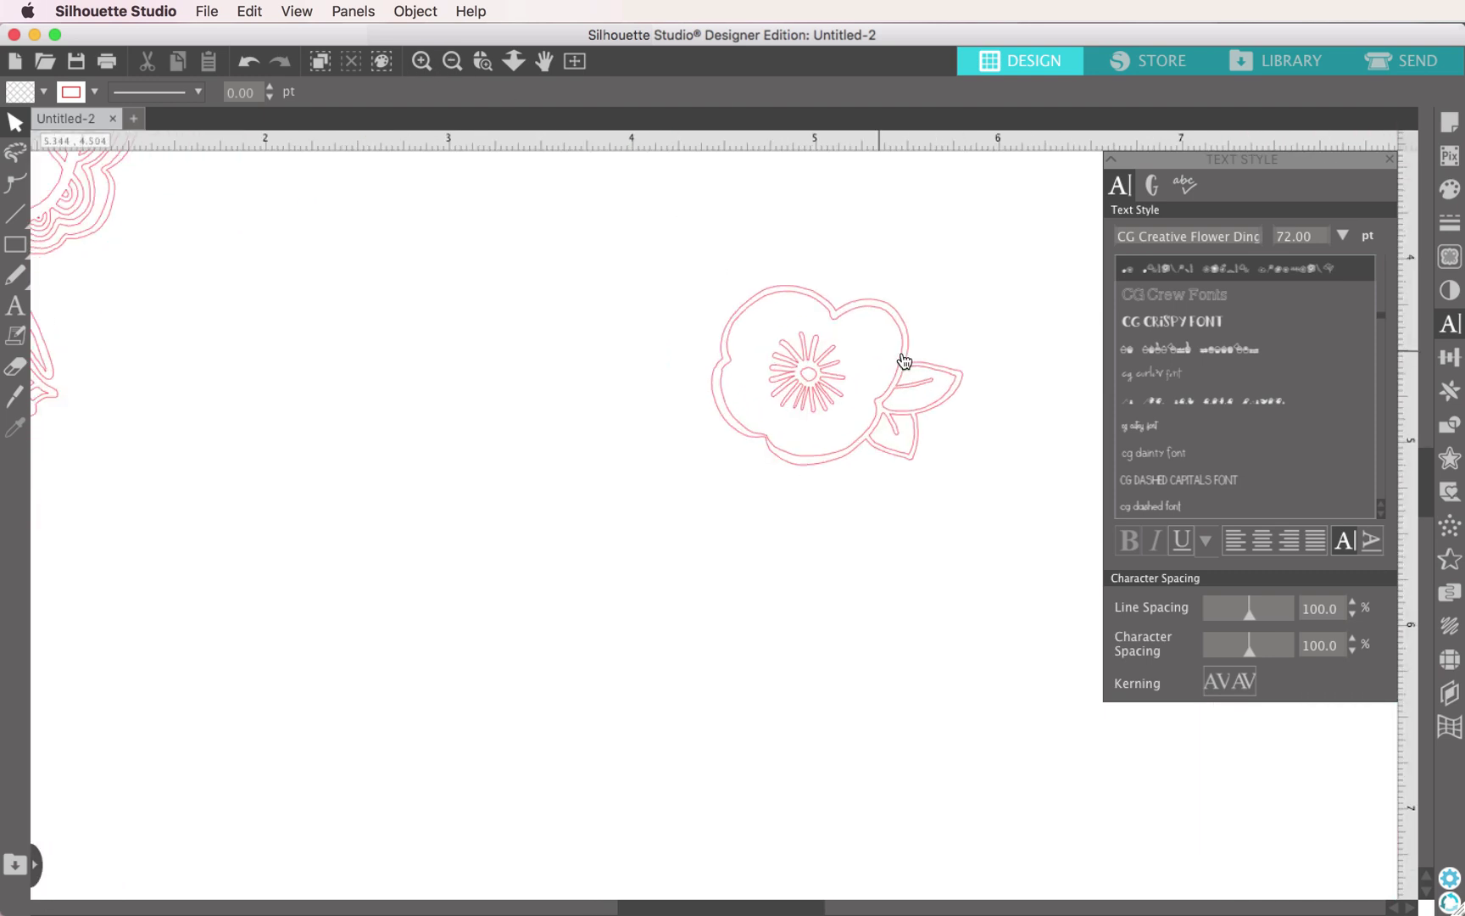
{"action": "left_click", "coordinate": [846, 366]}
{"action": "left_click", "coordinate": [419, 10]}
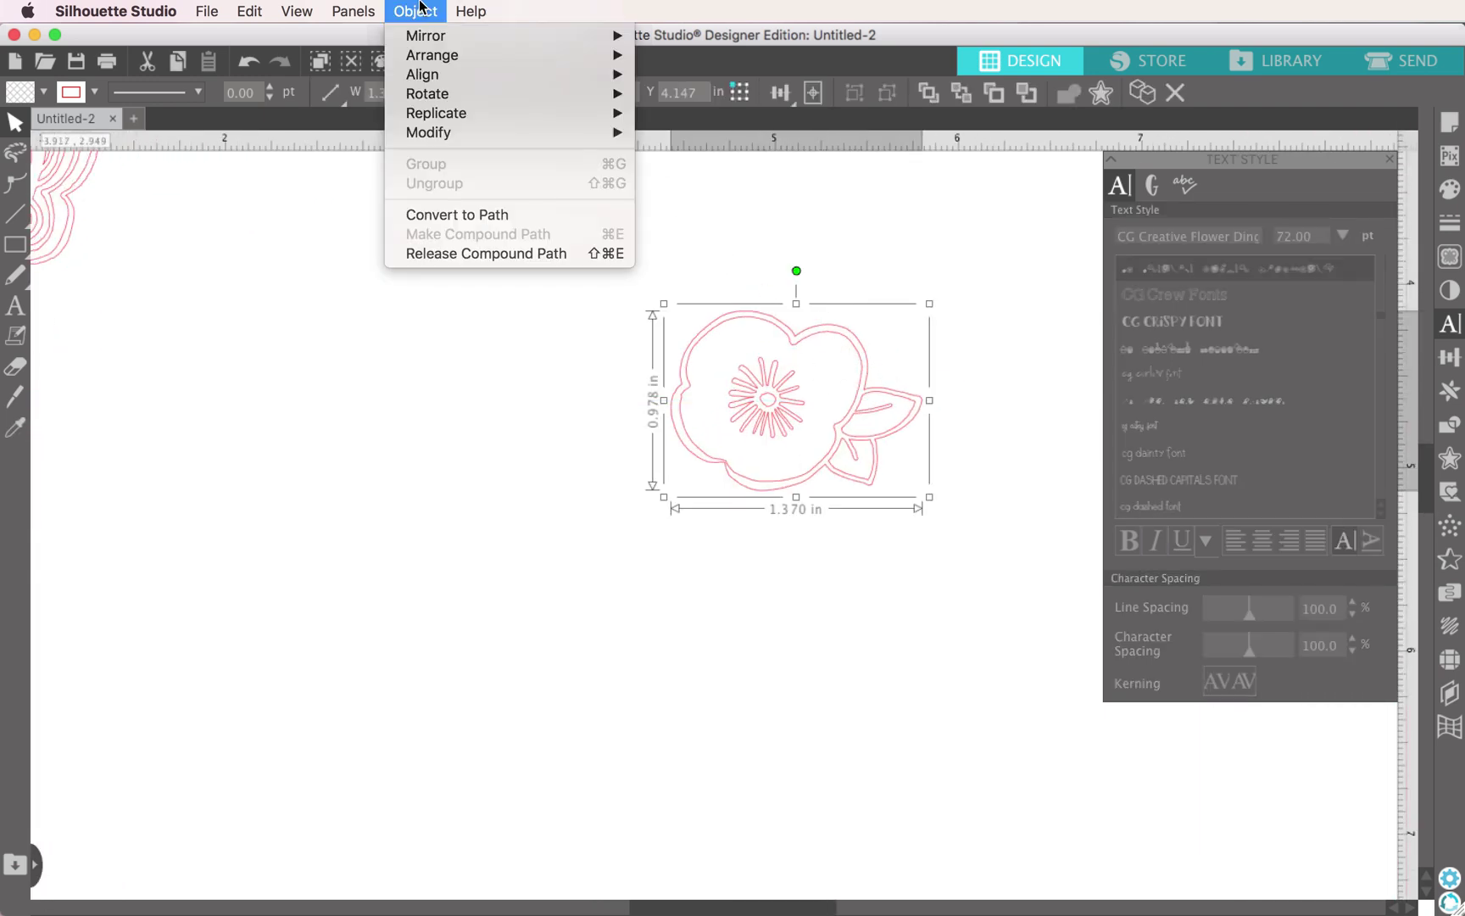
Release the poppy's compound path and move the petal outlines off to the left.
{"action": "left_click", "coordinate": [475, 255]}
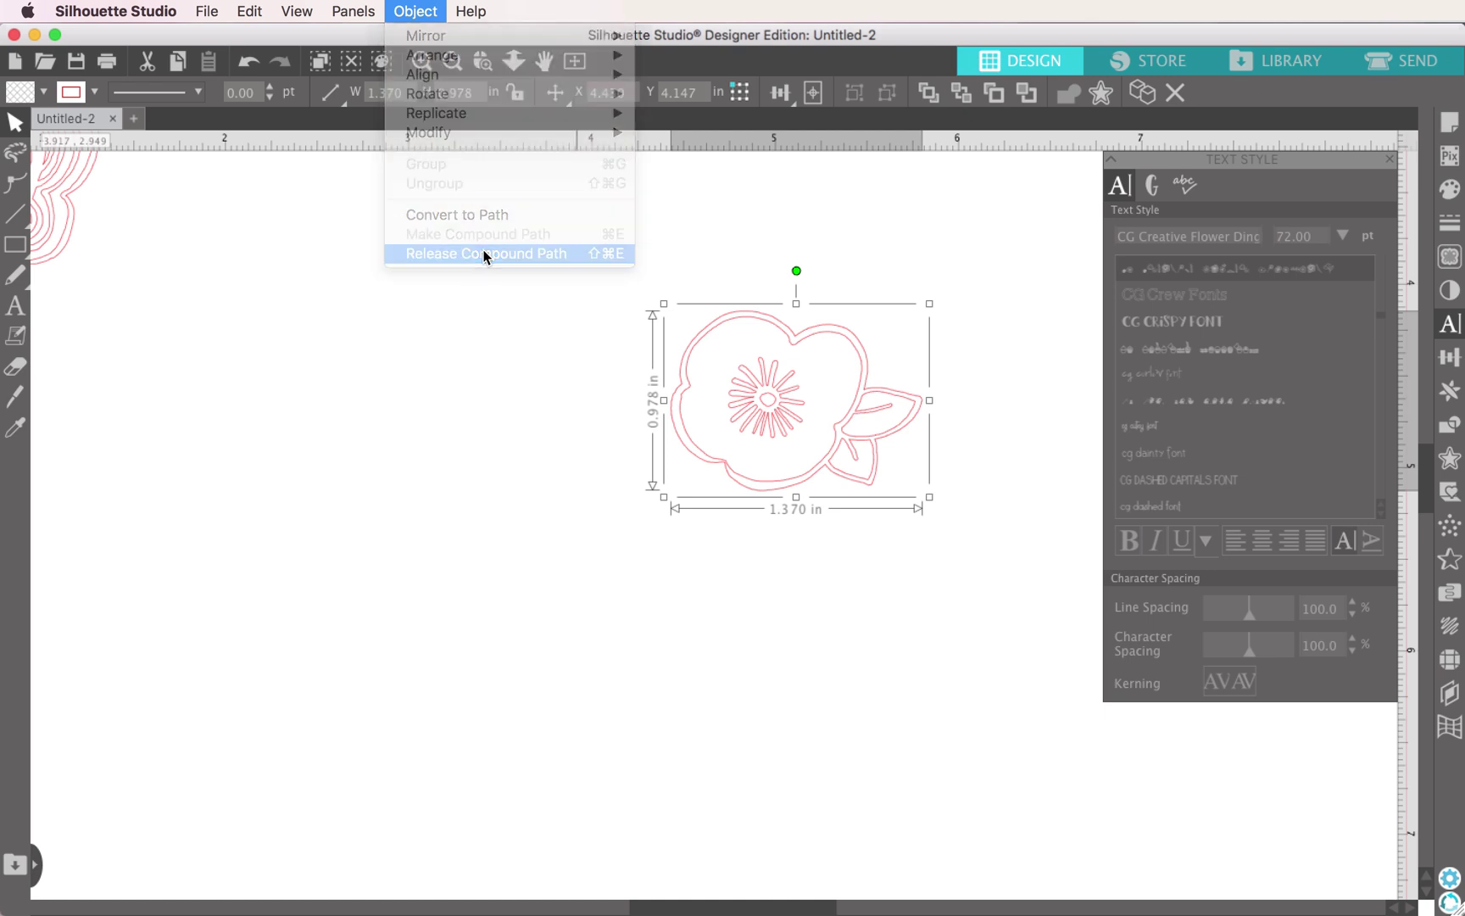
{"action": "left_click", "coordinate": [976, 316]}
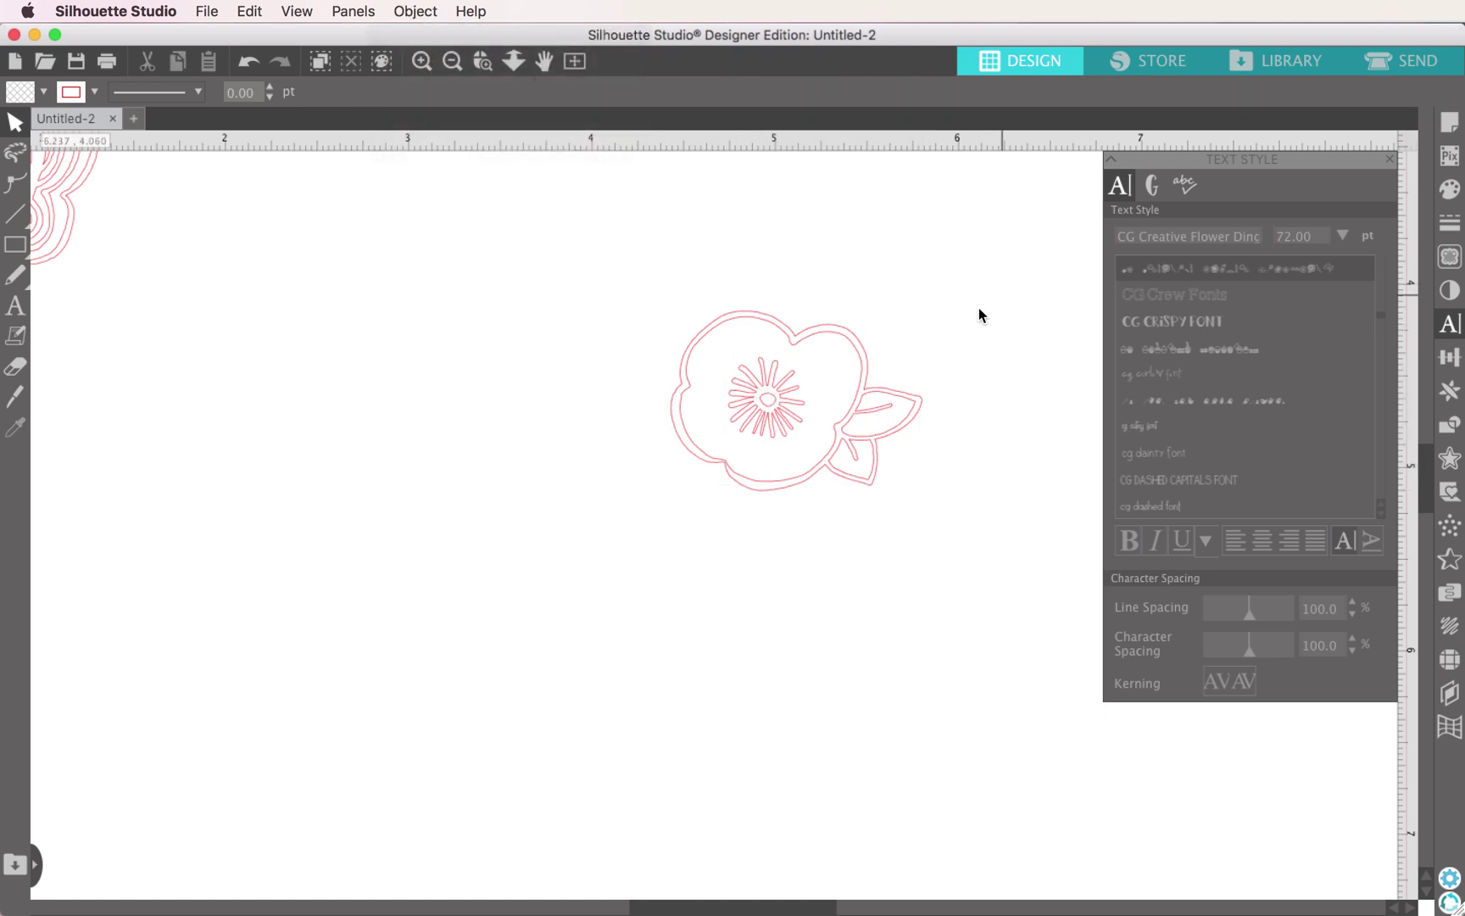
{"action": "mouse_move", "coordinate": [869, 383]}
{"action": "left_mouse_down"}
{"action": "mouse_move", "coordinate": [814, 406]}
{"action": "mouse_move", "coordinate": [862, 378]}
{"action": "left_mouse_up"}
{"action": "left_click", "coordinate": [860, 359]}
{"action": "left_click", "coordinate": [901, 340]}
{"action": "left_click", "coordinate": [873, 385]}
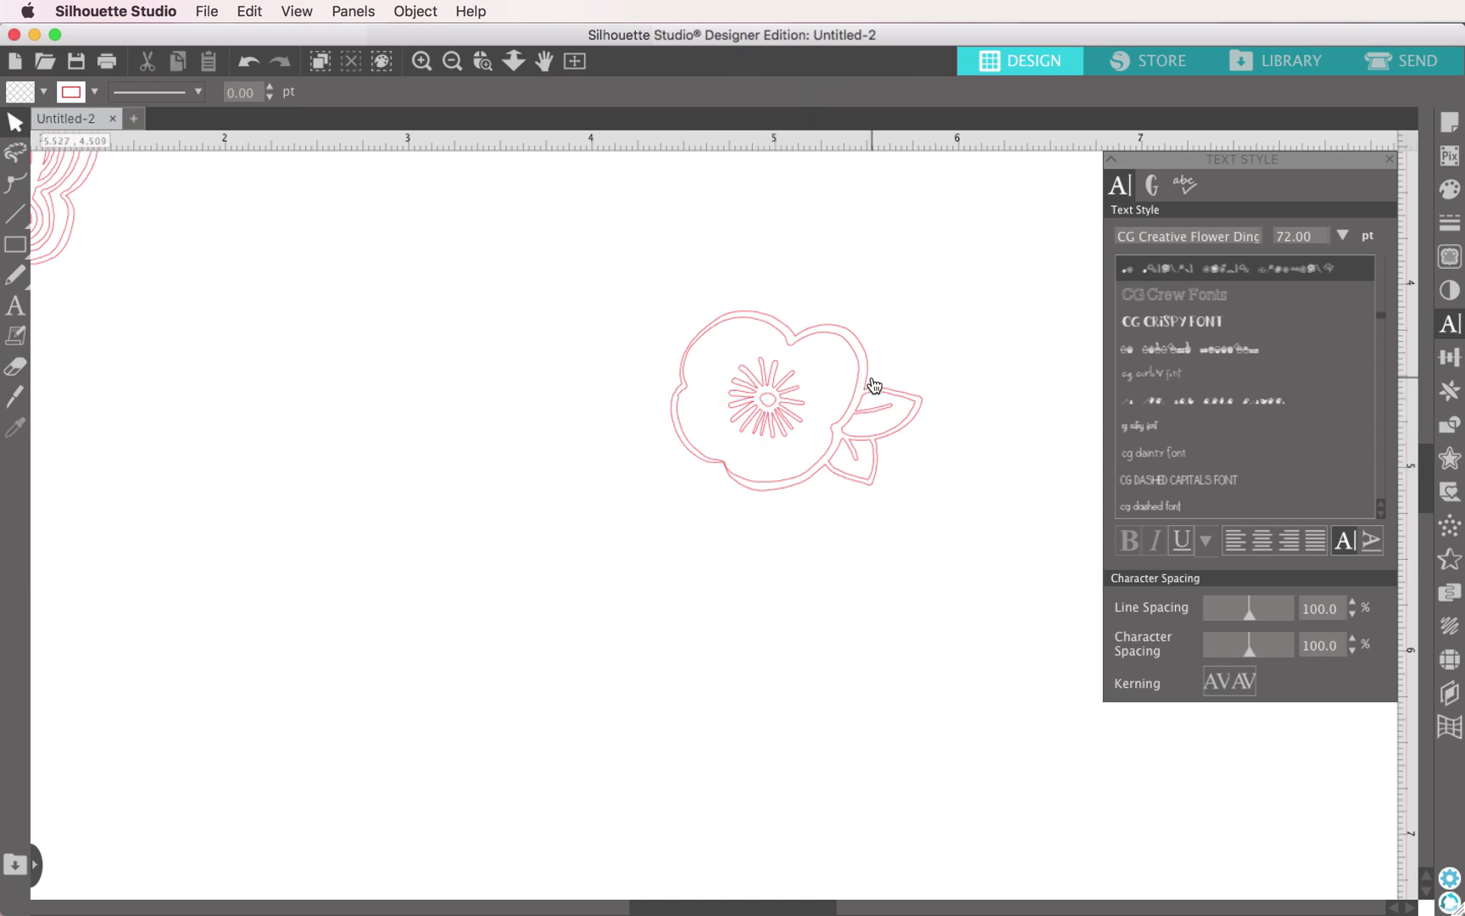
{"action": "scroll", "coordinate": [874, 386], "scroll_direction": "right", "scroll_amount": 1}
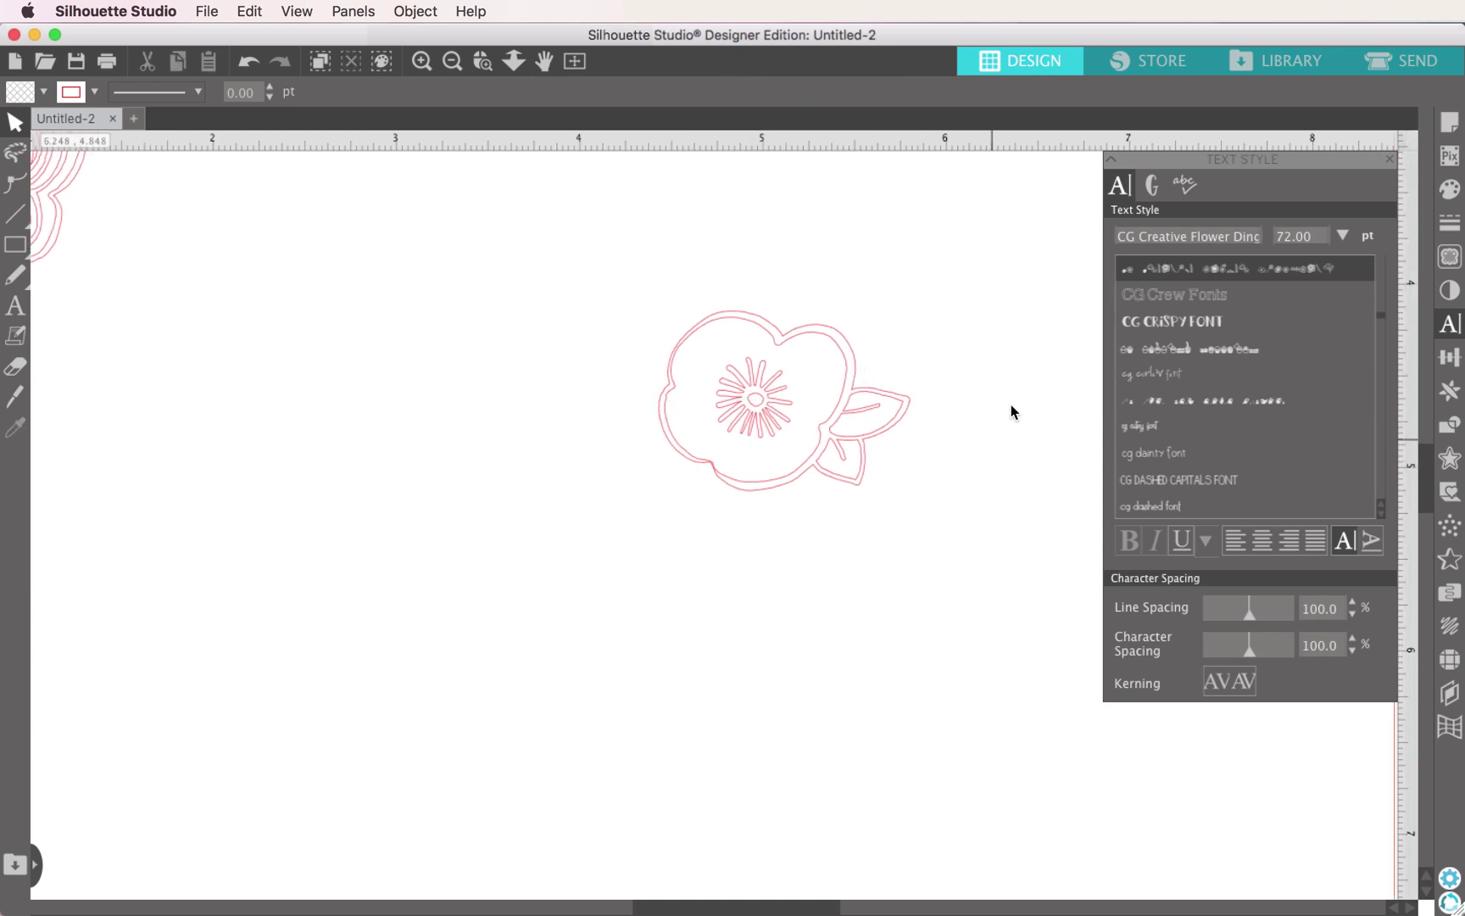
{"action": "left_click_drag", "start_coordinate": [844, 405], "coordinate": [560, 416]}
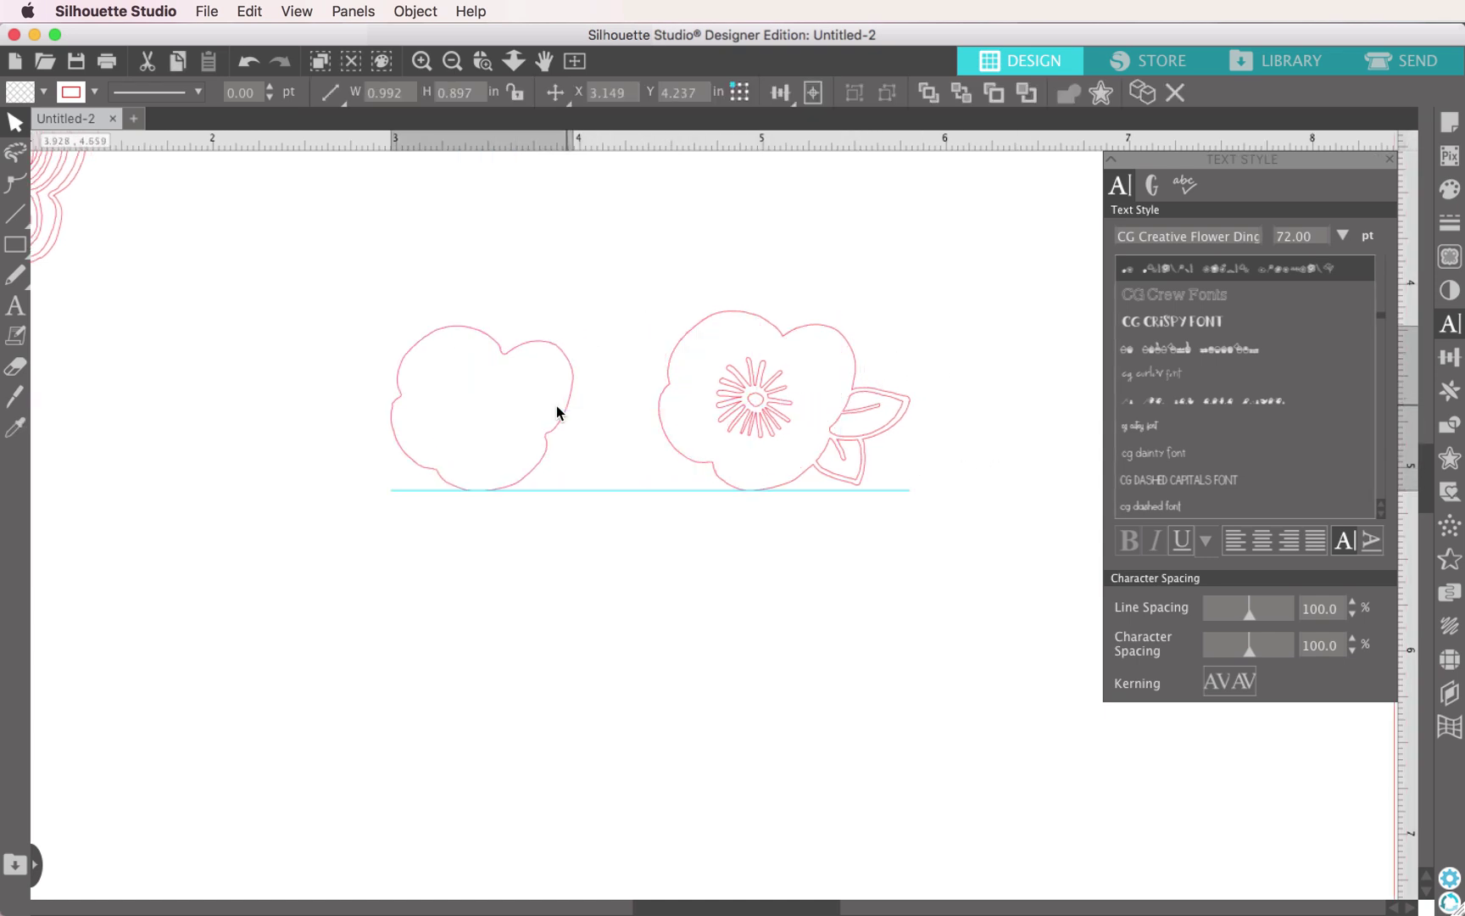
{"action": "left_click", "coordinate": [775, 435]}
Spread the two leaves, centre circle and sunburst apart, then select the small petal and leaf.
{"action": "left_click_drag", "start_coordinate": [814, 466], "coordinate": [740, 577]}
{"action": "left_click_drag", "start_coordinate": [893, 432], "coordinate": [690, 608]}
{"action": "left_click", "coordinate": [728, 526]}
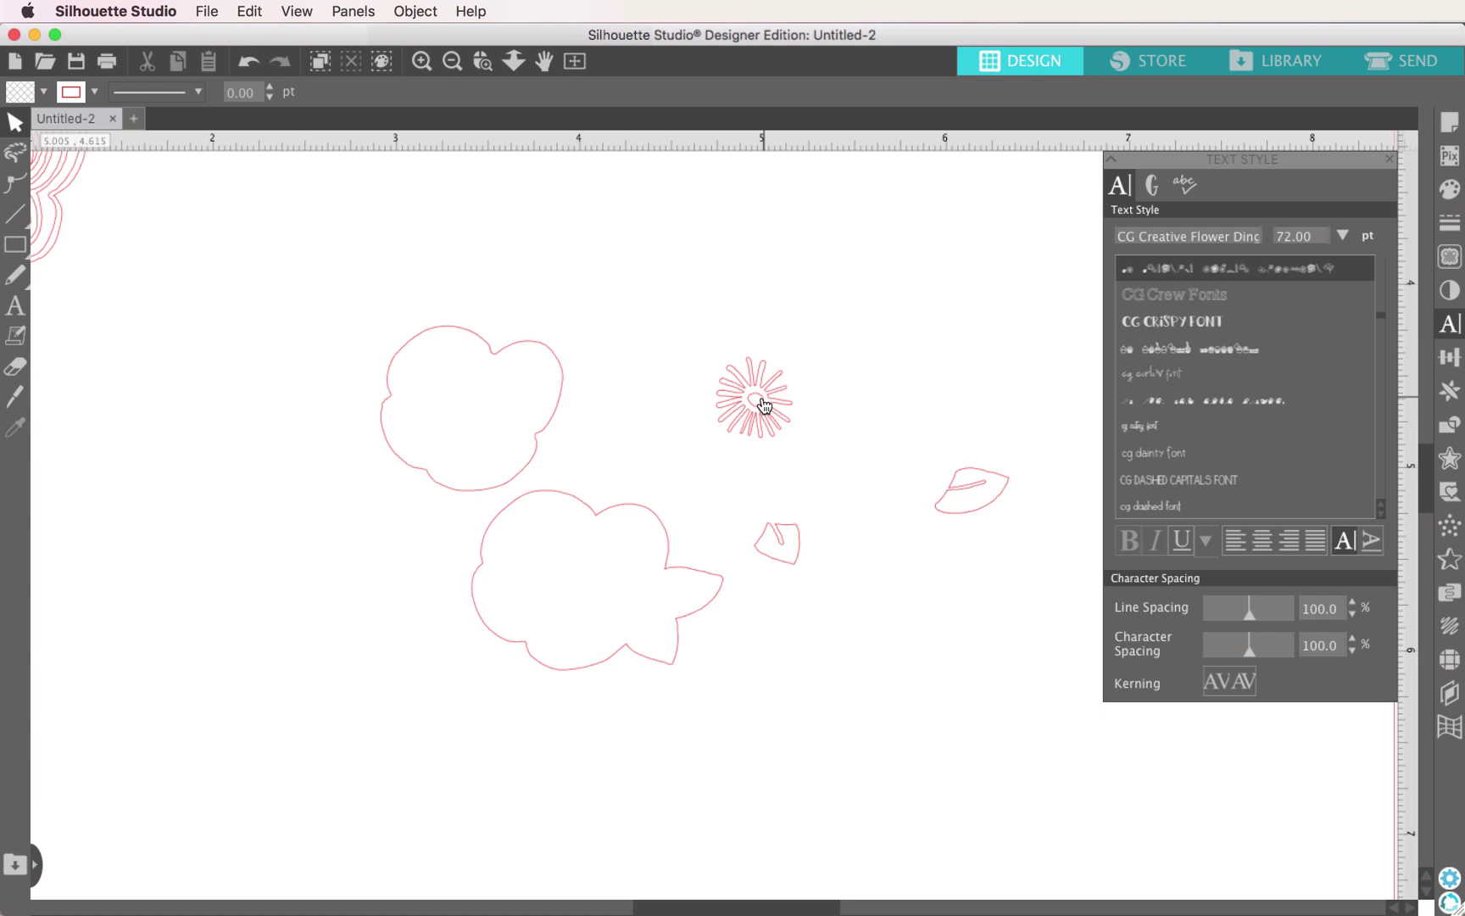
{"action": "left_click_drag", "start_coordinate": [759, 402], "coordinate": [882, 365]}
{"action": "left_click", "coordinate": [848, 458]}
{"action": "left_click_drag", "start_coordinate": [667, 534], "coordinate": [634, 557]}
{"action": "left_click_drag", "start_coordinate": [563, 417], "coordinate": [567, 420]}
{"action": "left_click_drag", "start_coordinate": [769, 402], "coordinate": [743, 375]}
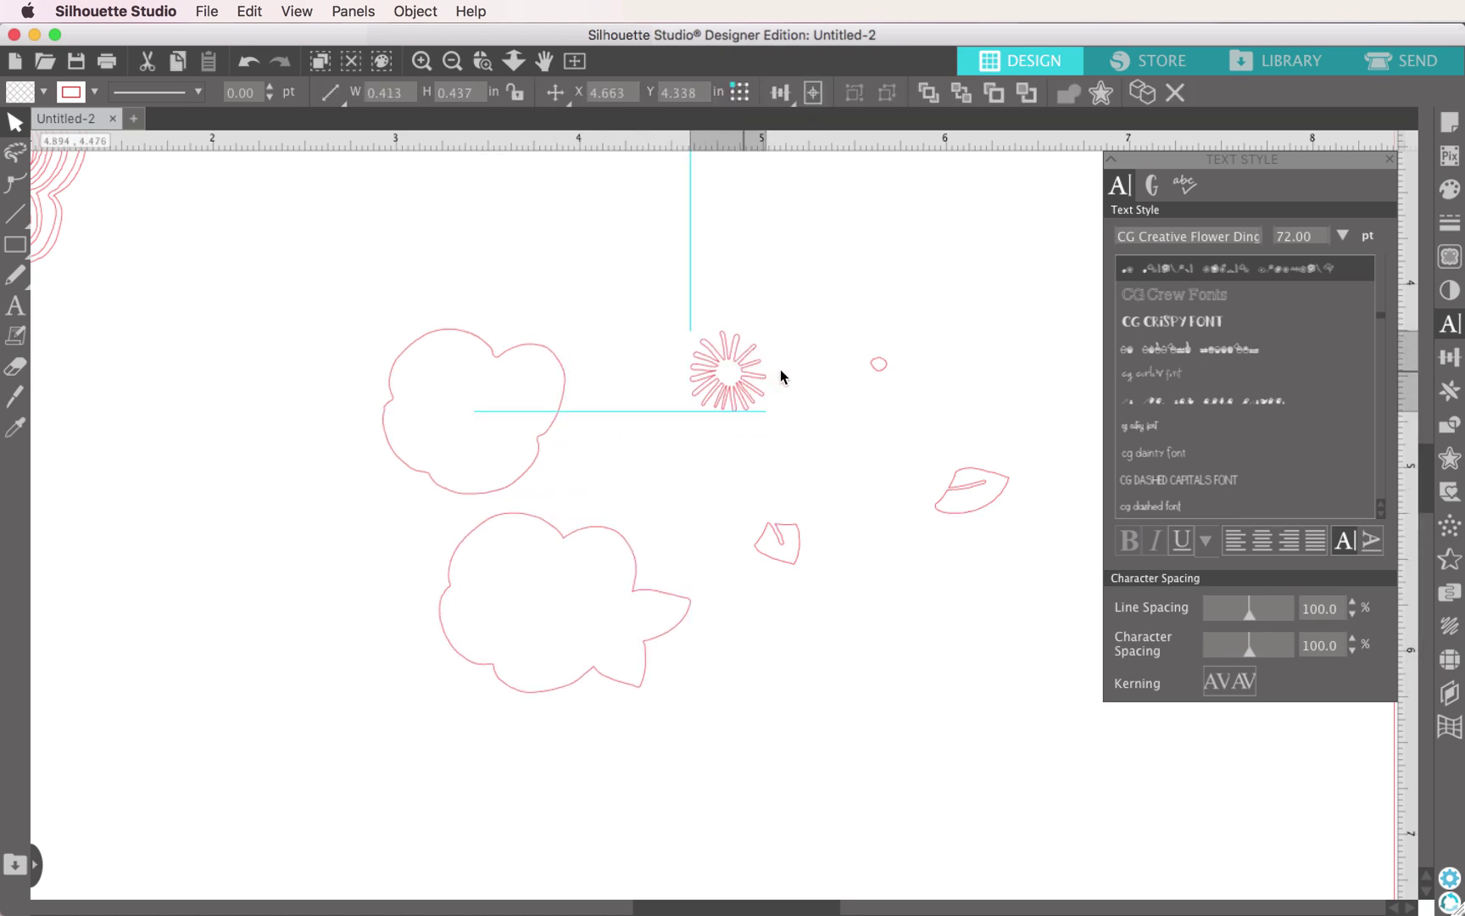
{"action": "left_click_drag", "start_coordinate": [875, 365], "coordinate": [853, 366]}
{"action": "left_click_drag", "start_coordinate": [739, 456], "coordinate": [1020, 588]}
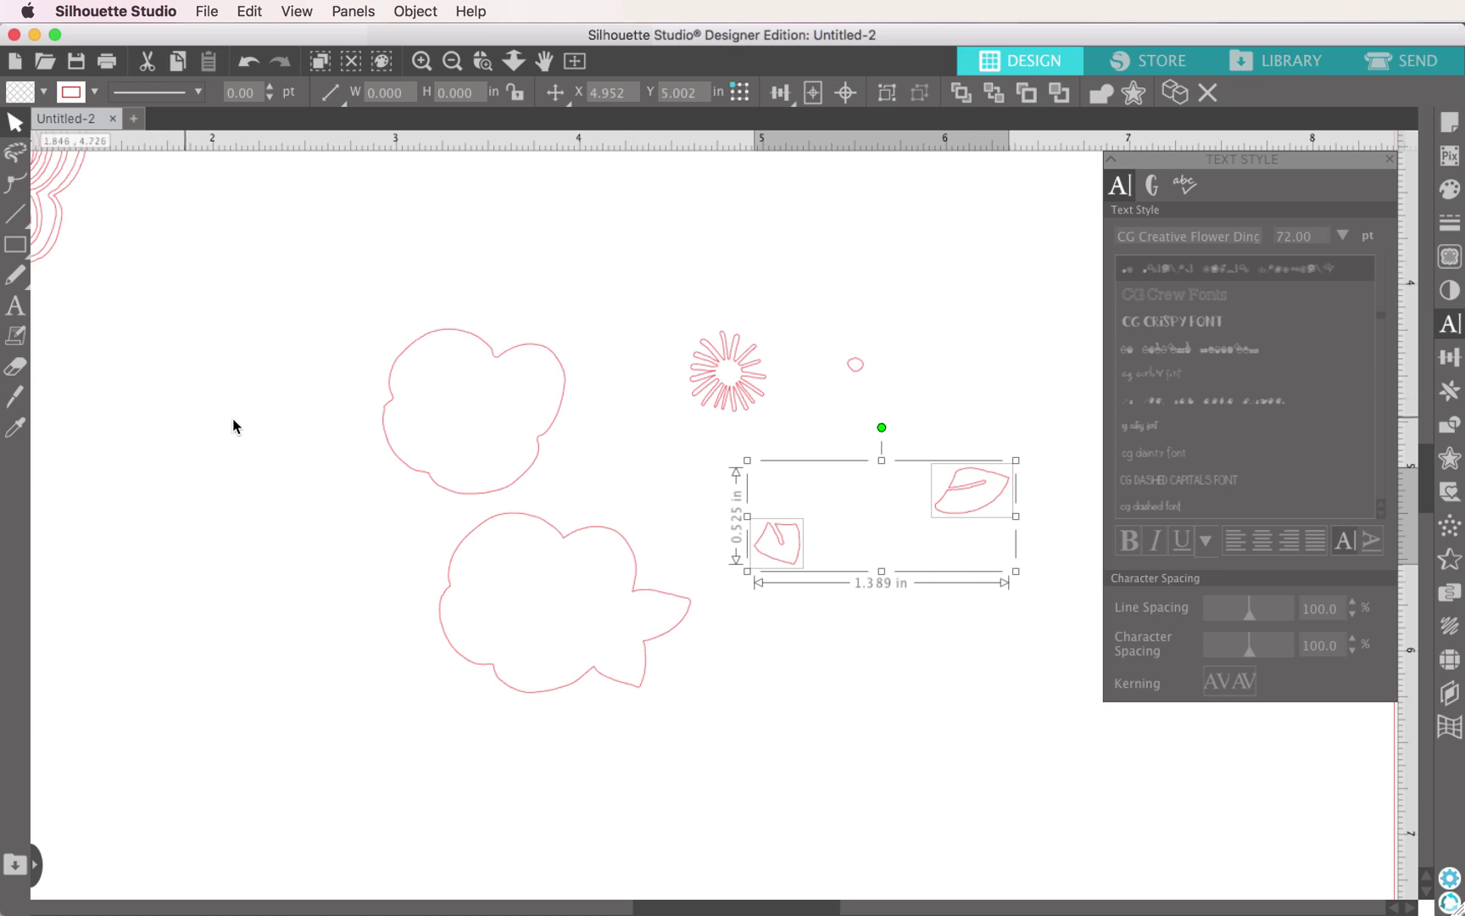
Drag the welded girls artwork right and down on the page, then reselect it.
{"action": "scroll", "coordinate": [354, 412], "scroll_direction": "left", "scroll_amount": 3}
{"action": "scroll", "coordinate": [354, 412], "scroll_direction": "up", "scroll_amount": 1}
{"action": "scroll", "coordinate": [359, 408], "scroll_direction": "left", "scroll_amount": 8}
{"action": "scroll", "coordinate": [358, 408], "scroll_direction": "up", "scroll_amount": 3}
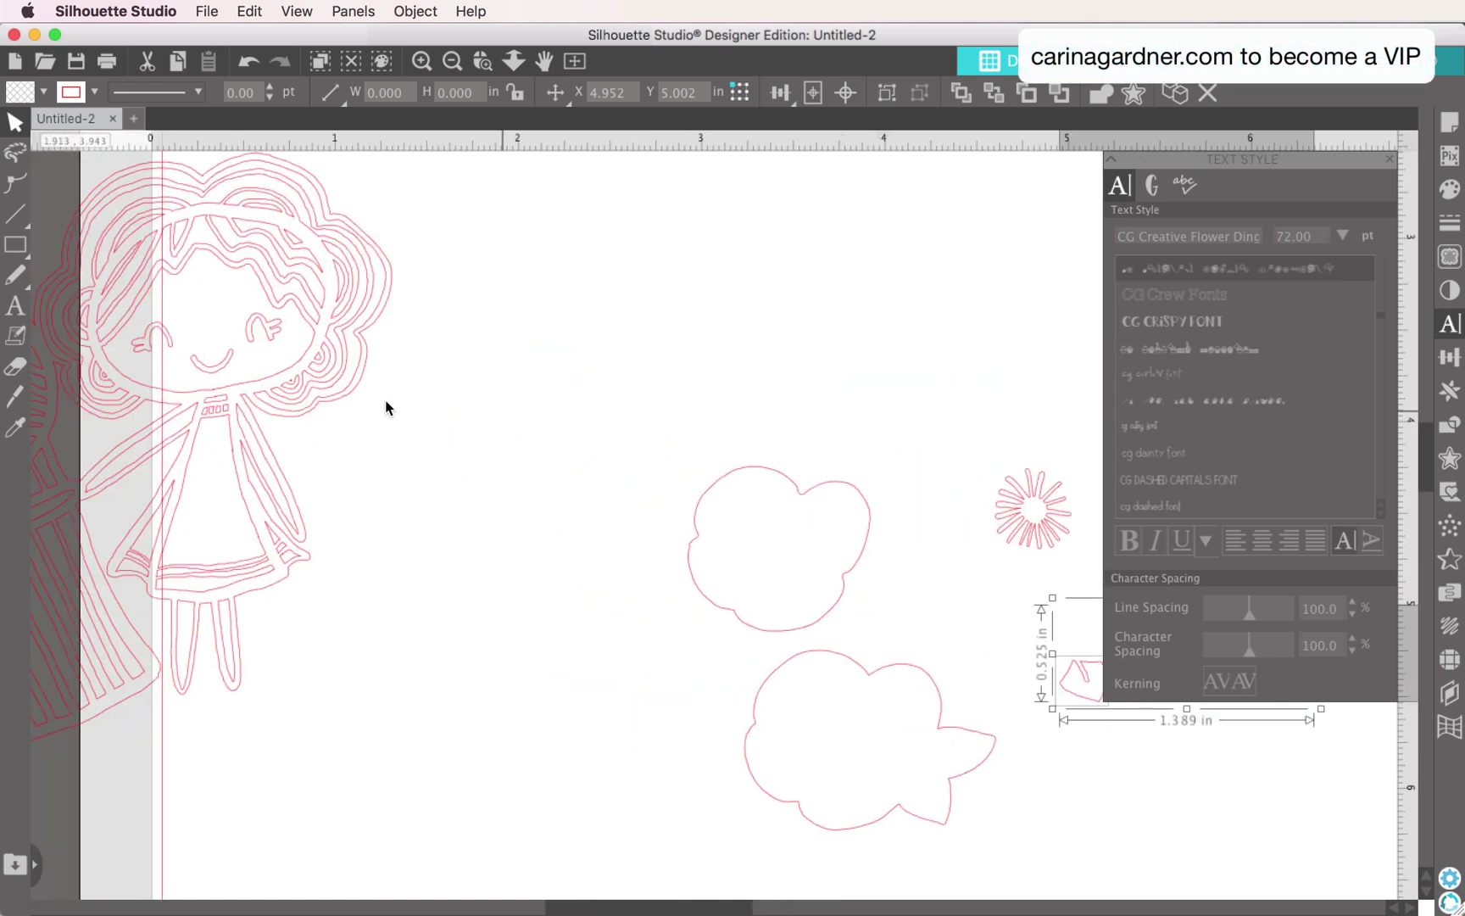
{"action": "left_click", "coordinate": [428, 343]}
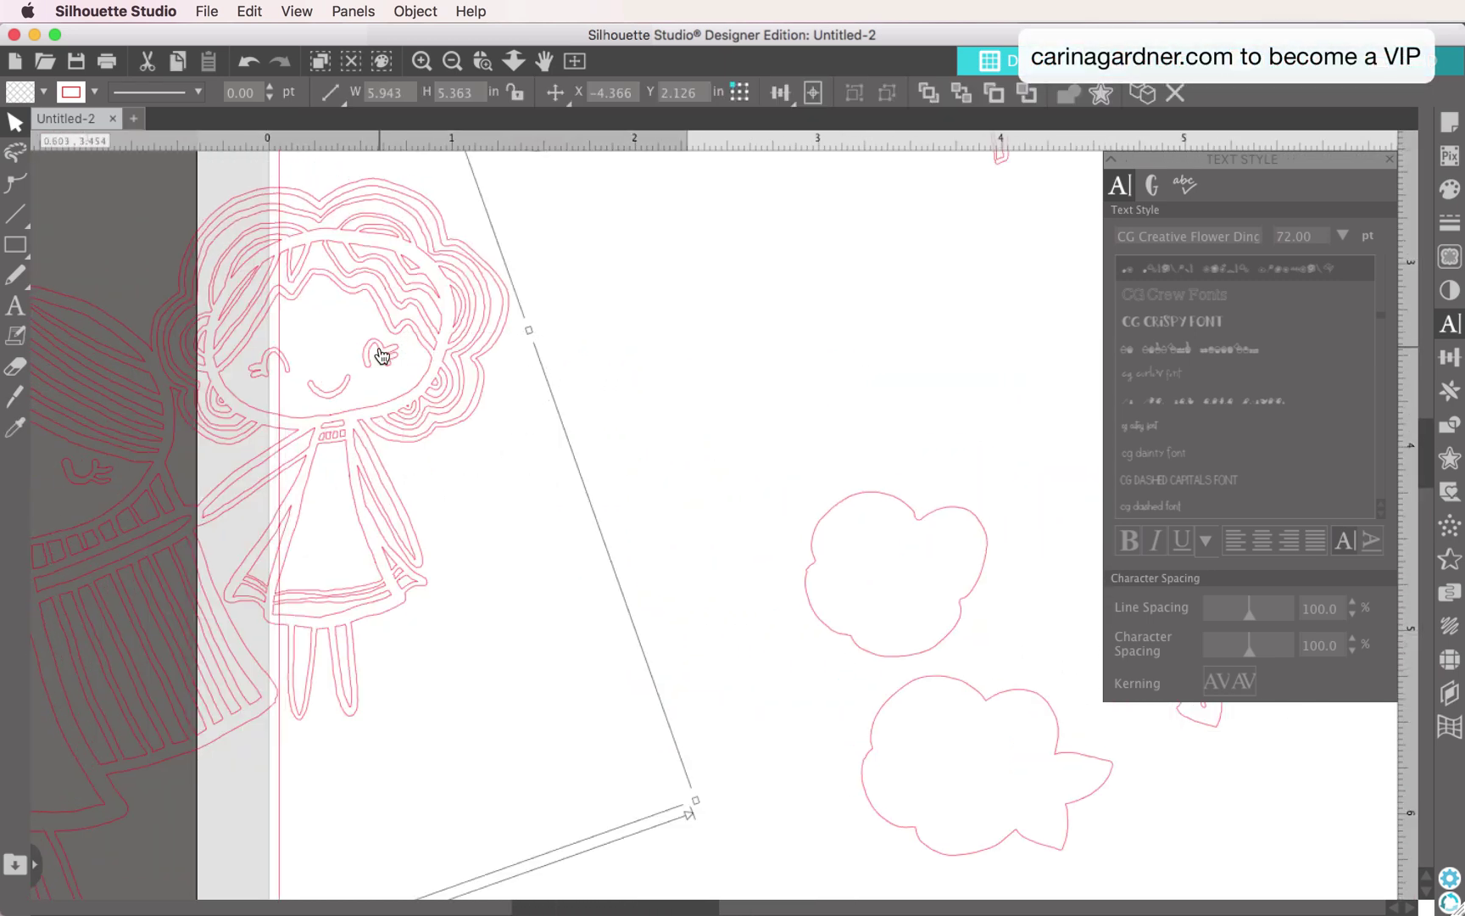
{"action": "left_click_drag", "start_coordinate": [386, 337], "coordinate": [594, 456]}
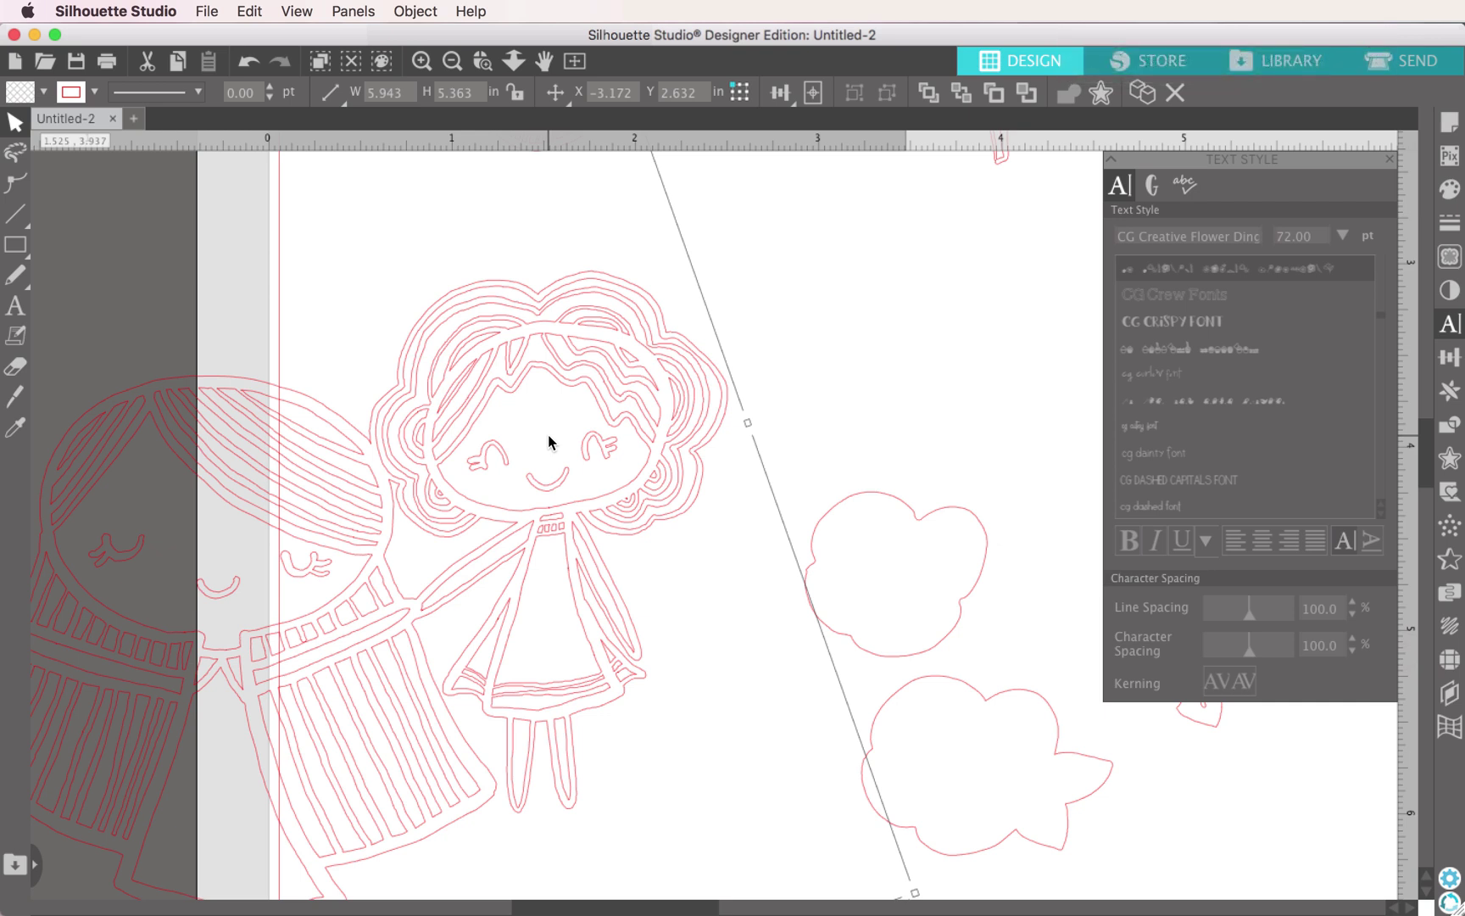
{"action": "left_click", "coordinate": [721, 550]}
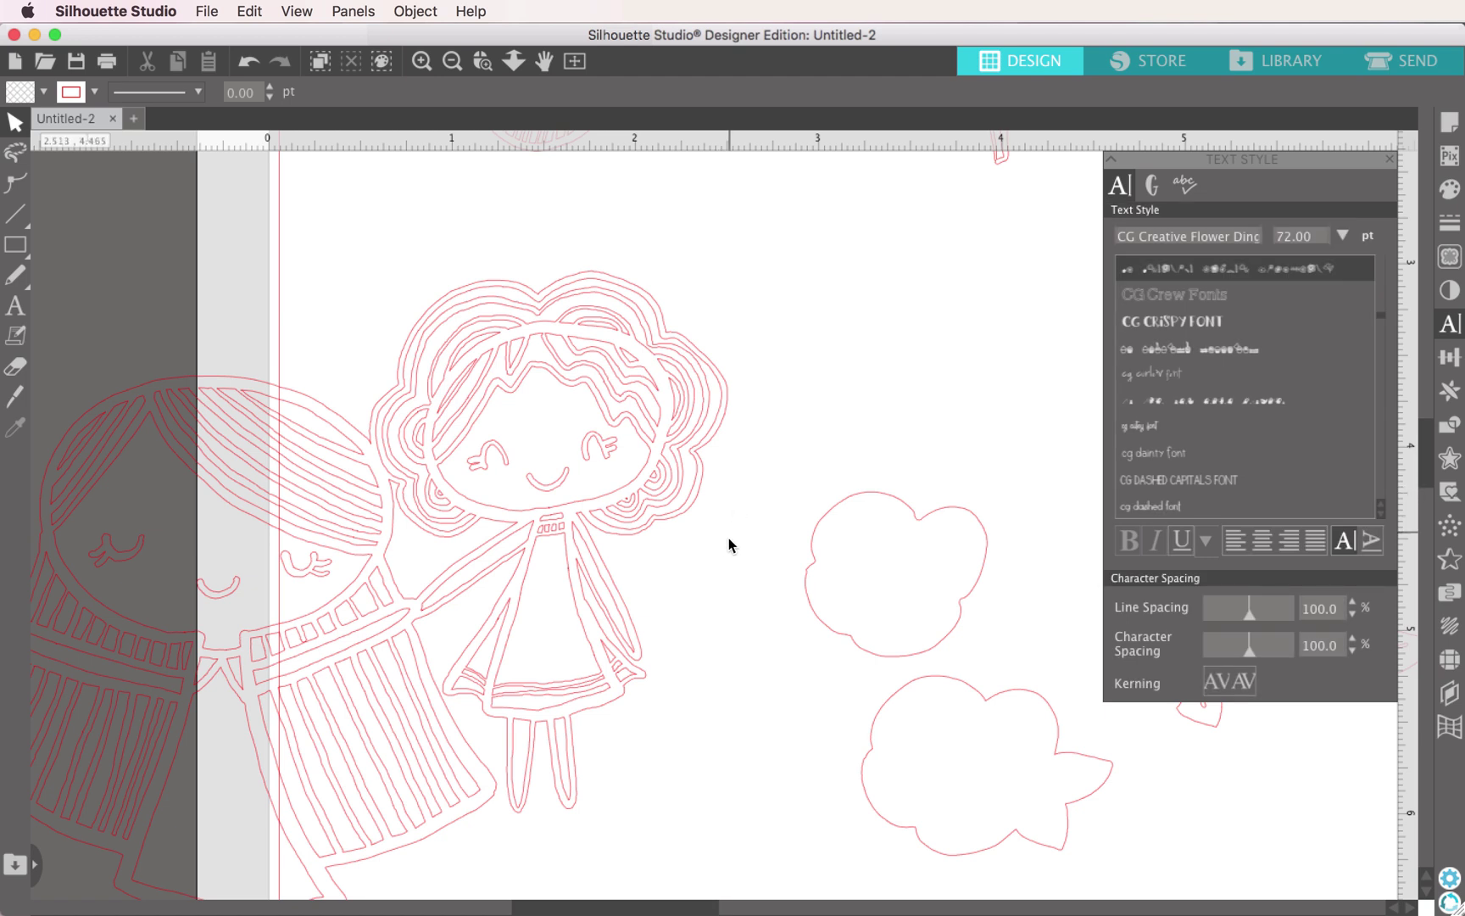
{"action": "left_click", "coordinate": [710, 488]}
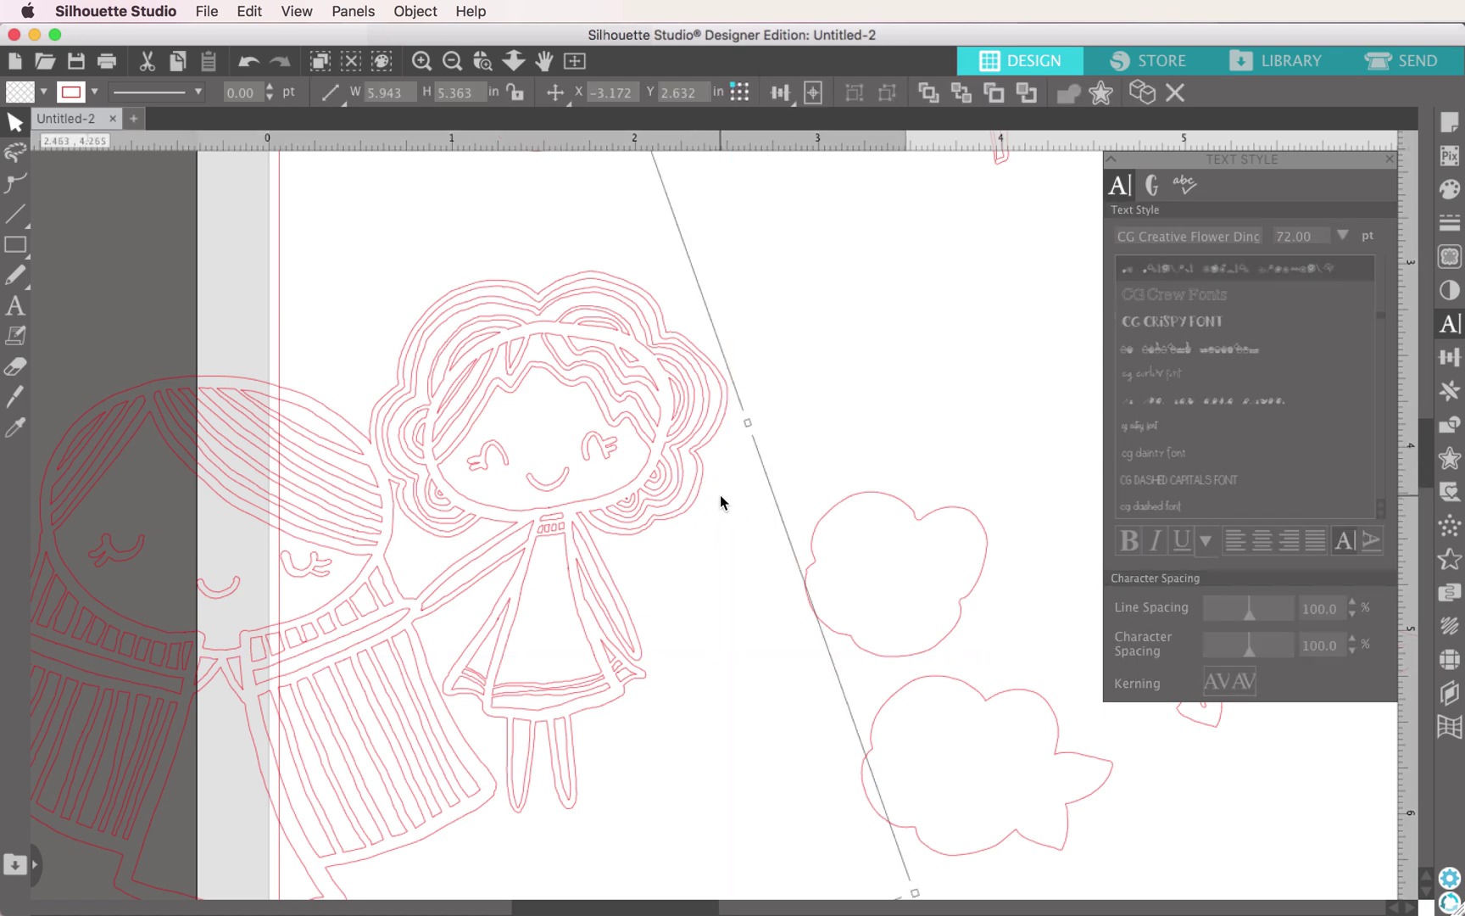
With the Eraser sized to 0.500 in, rub out the stray hair line beside the girl's eye.
{"action": "left_click", "coordinate": [15, 369]}
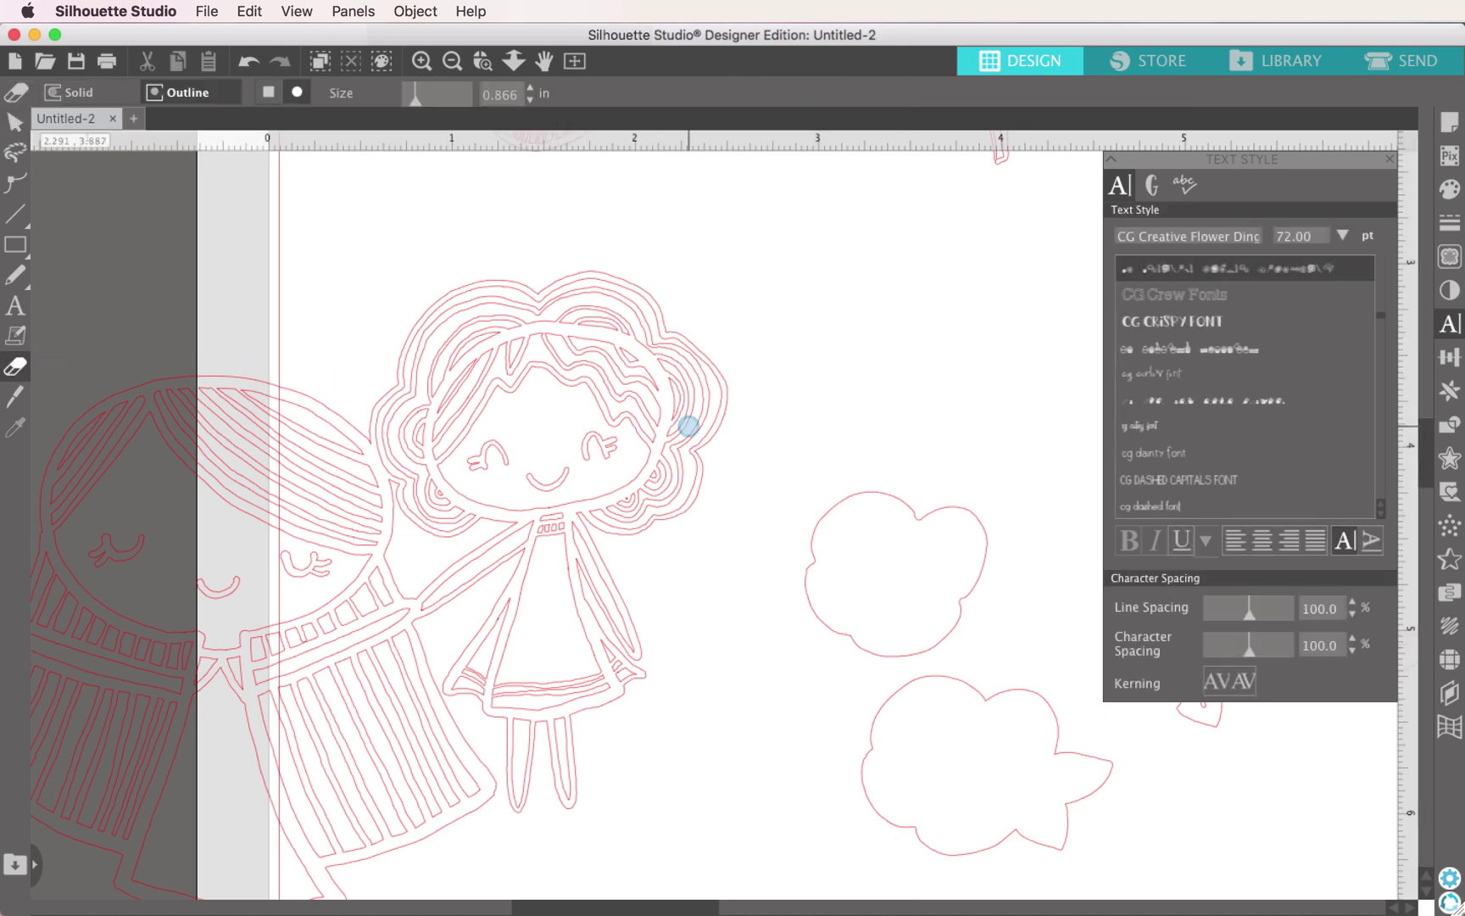
{"action": "scroll", "coordinate": [676, 419], "scroll_direction": "up", "scroll_amount": 2}
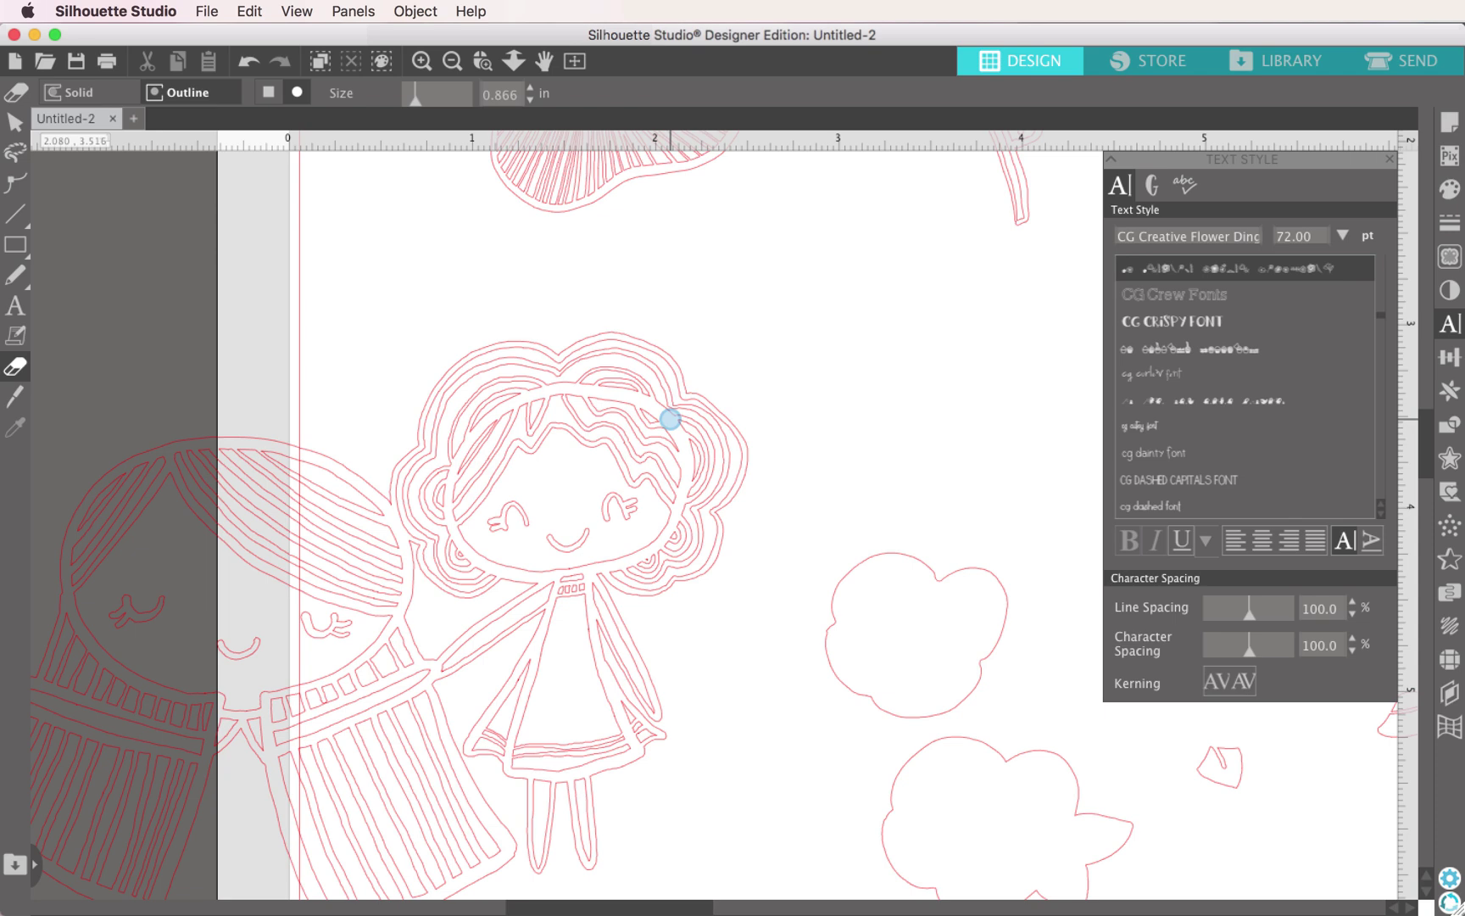
{"action": "left_click", "coordinate": [419, 58]}
{"action": "left_click", "coordinate": [420, 58]}
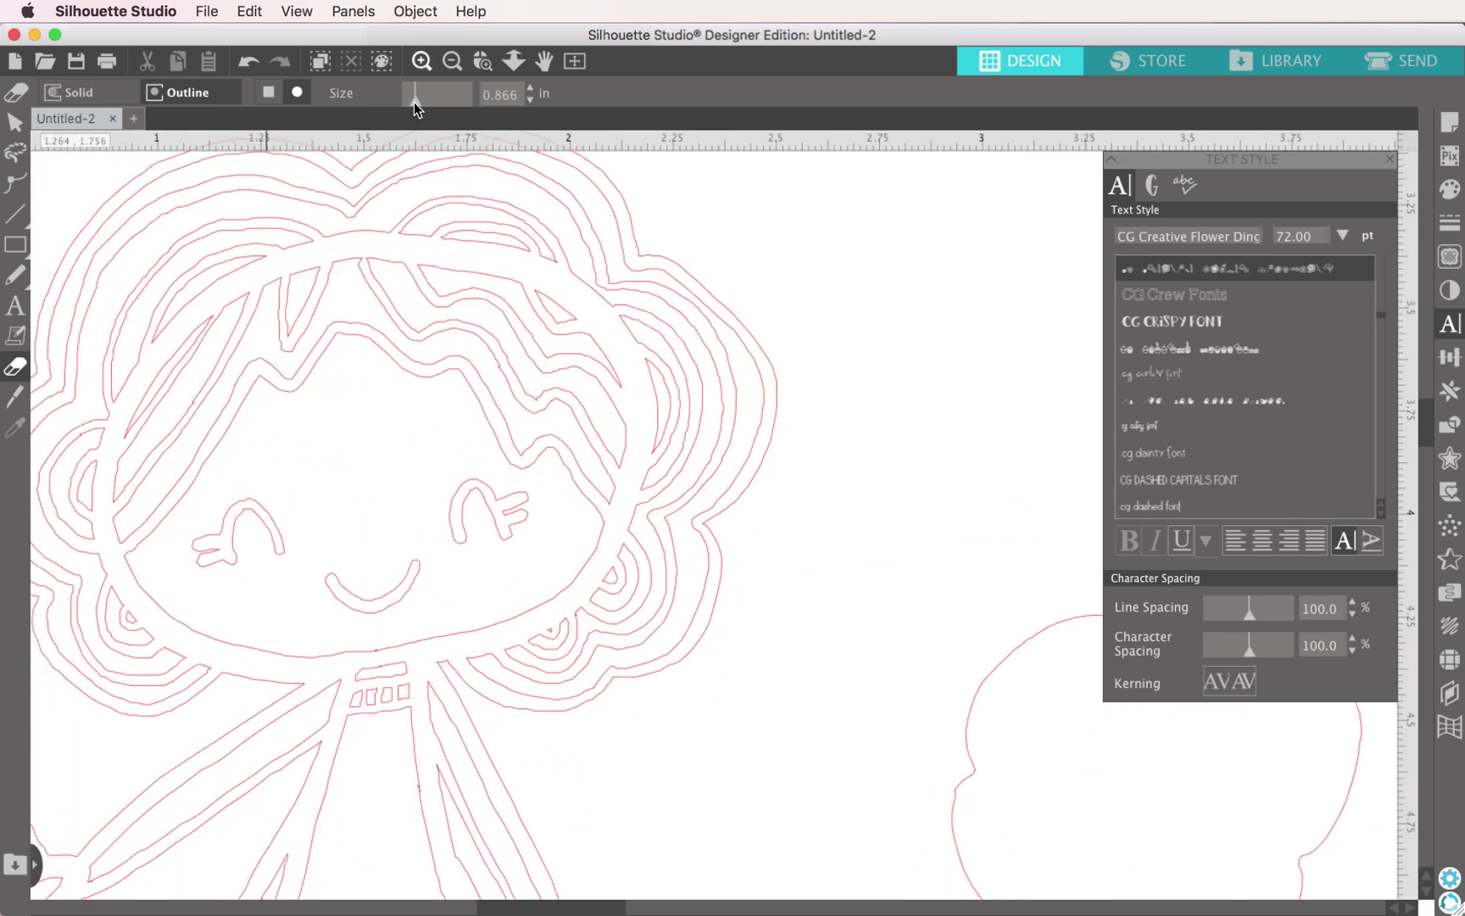
{"action": "left_click_drag", "start_coordinate": [413, 104], "coordinate": [409, 101]}
{"action": "mouse_move", "coordinate": [618, 455]}
{"action": "left_mouse_down"}
{"action": "mouse_move", "coordinate": [580, 408]}
{"action": "mouse_move", "coordinate": [582, 431]}
{"action": "mouse_move", "coordinate": [575, 407]}
{"action": "mouse_move", "coordinate": [545, 407]}
{"action": "left_mouse_up"}
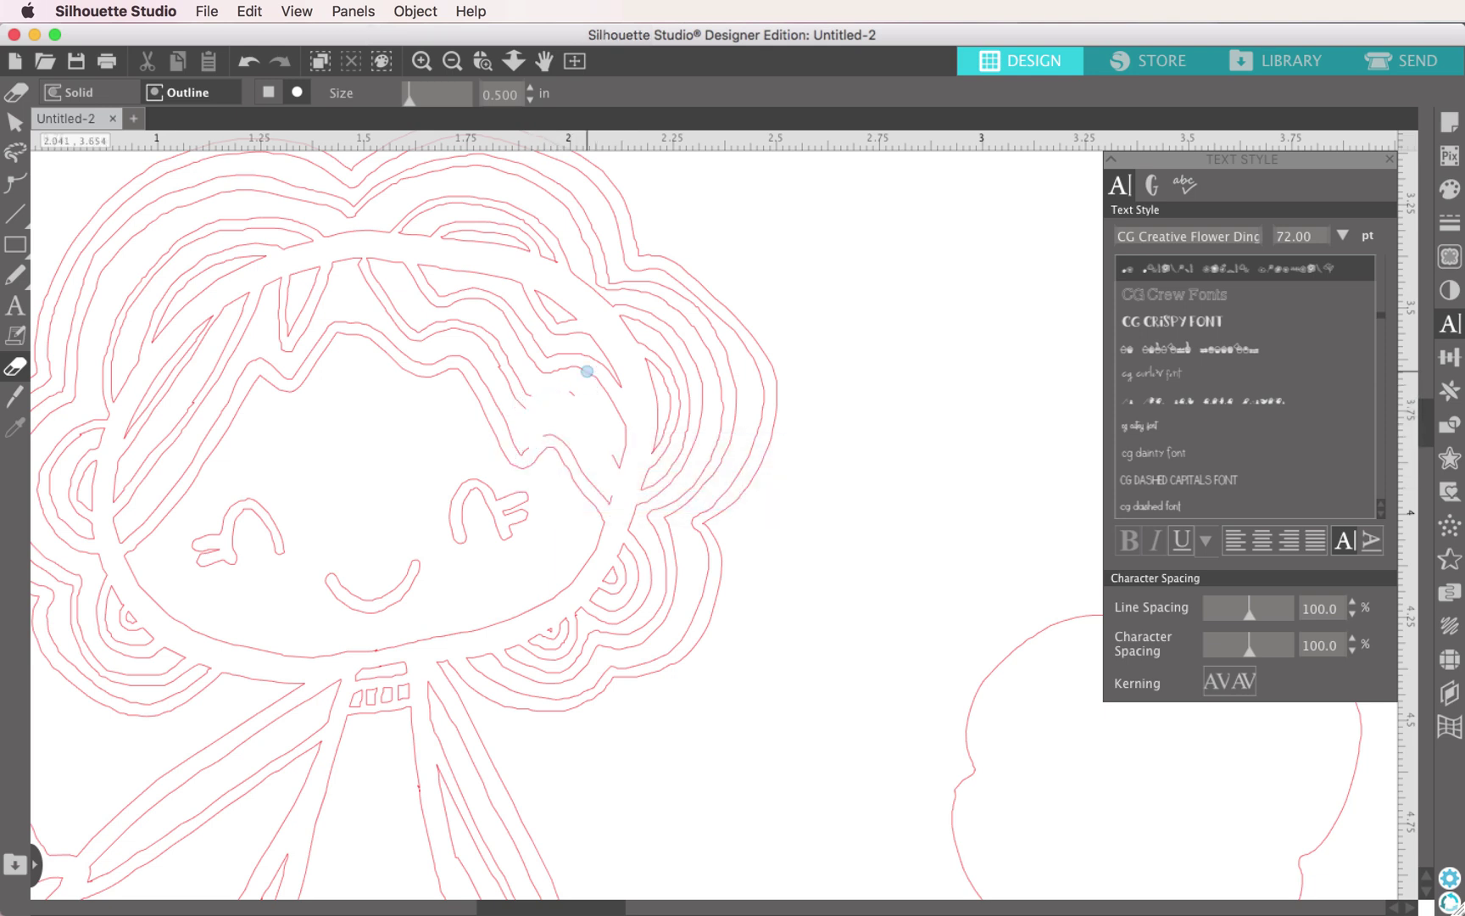
{"action": "mouse_move", "coordinate": [566, 393]}
{"action": "left_mouse_down"}
{"action": "mouse_move", "coordinate": [619, 471]}
{"action": "mouse_move", "coordinate": [621, 423]}
{"action": "mouse_move", "coordinate": [587, 364]}
{"action": "mouse_move", "coordinate": [618, 389]}
{"action": "mouse_move", "coordinate": [556, 300]}
{"action": "mouse_move", "coordinate": [576, 366]}
{"action": "left_mouse_up"}
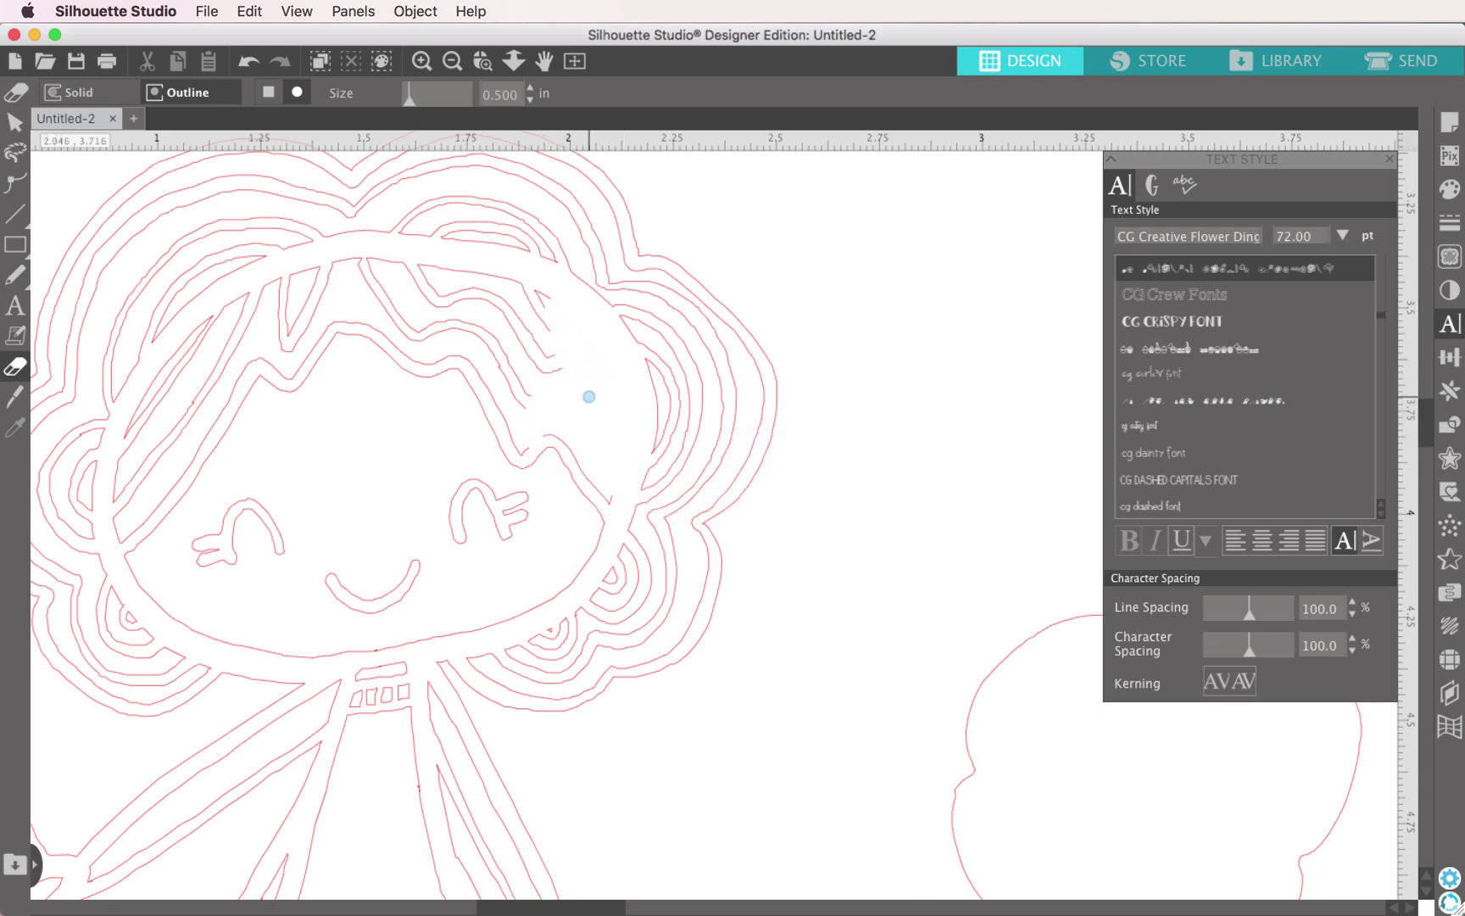